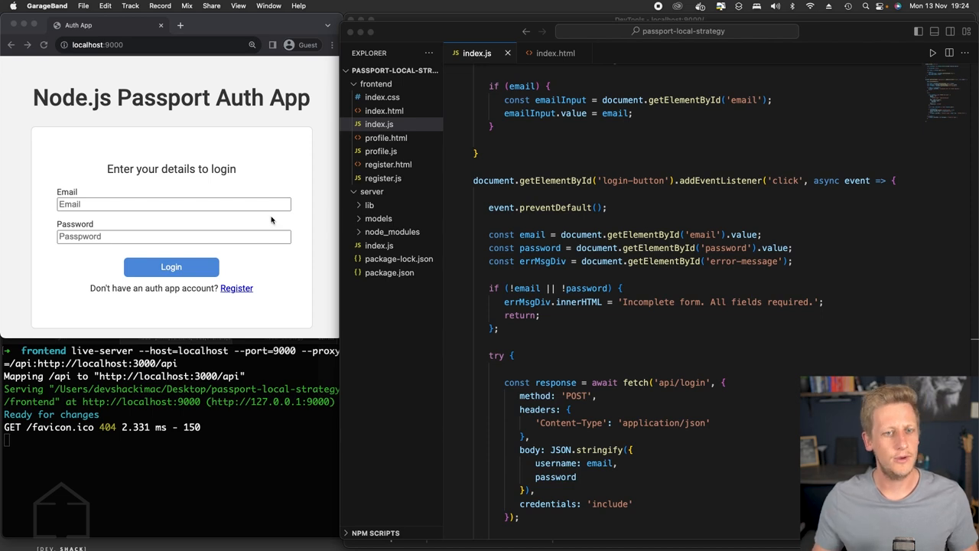
left_click(380, 151)
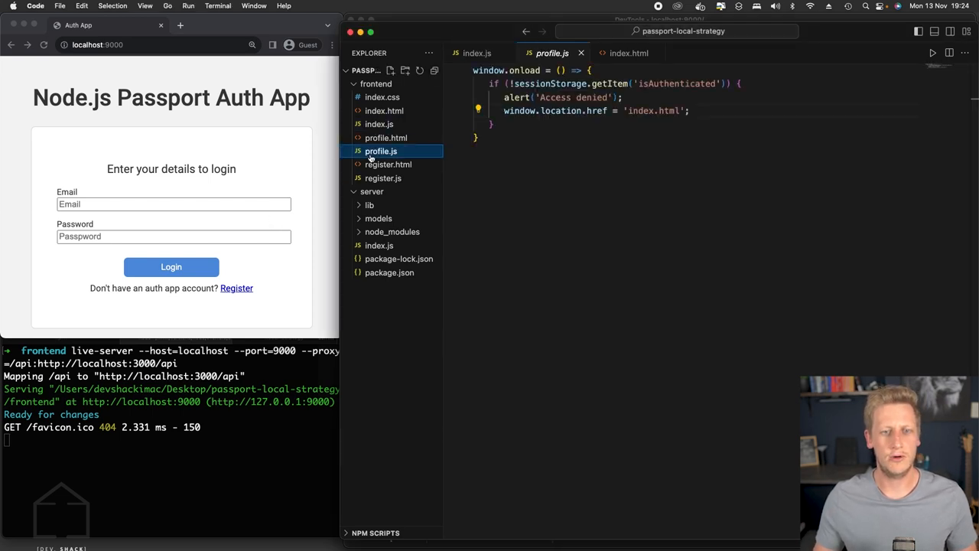
left_click(189, 203)
type("john@test.com")
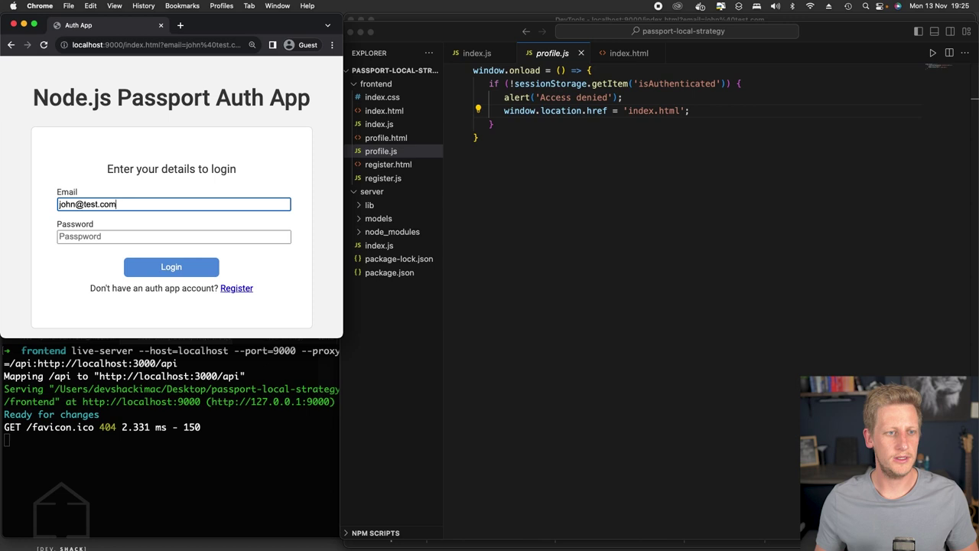
key("Tab")
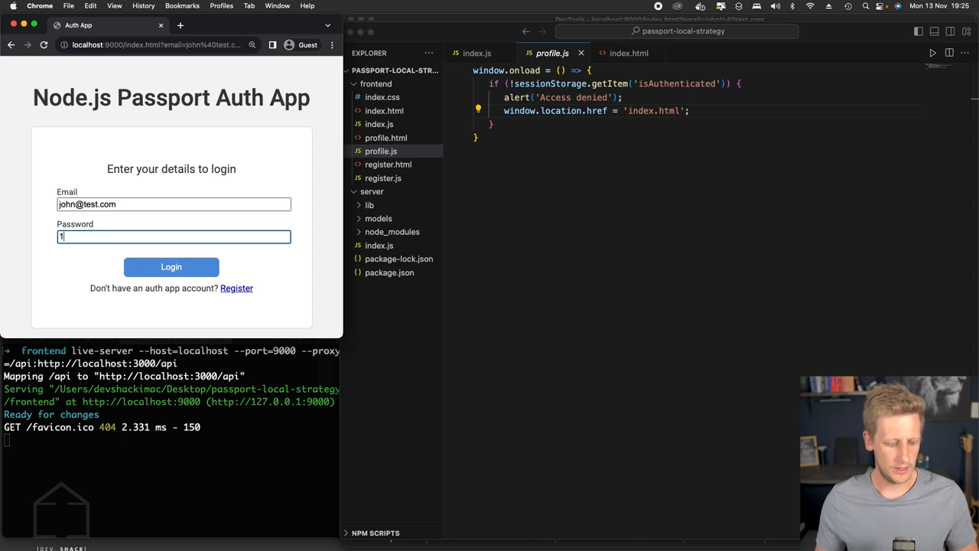
type("1234")
left_click(176, 269)
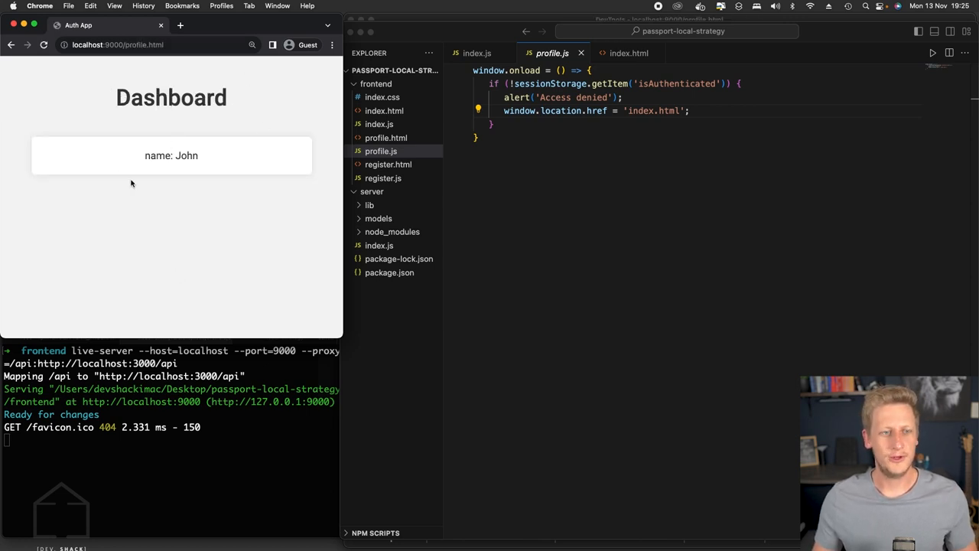
left_click_drag(145, 158, 205, 161)
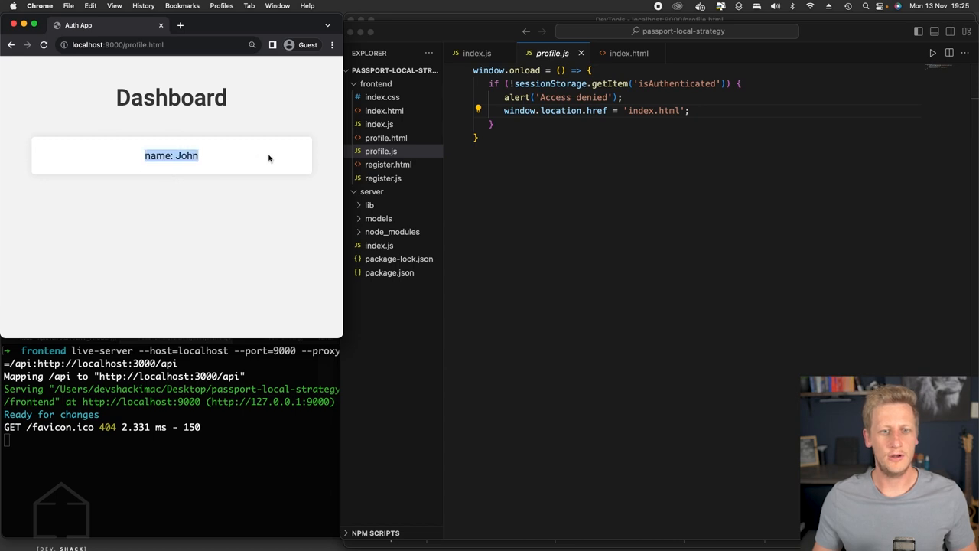
Delete the hard-coded 'name: John' from profile.html's user-info paragraph and save
left_click(385, 138)
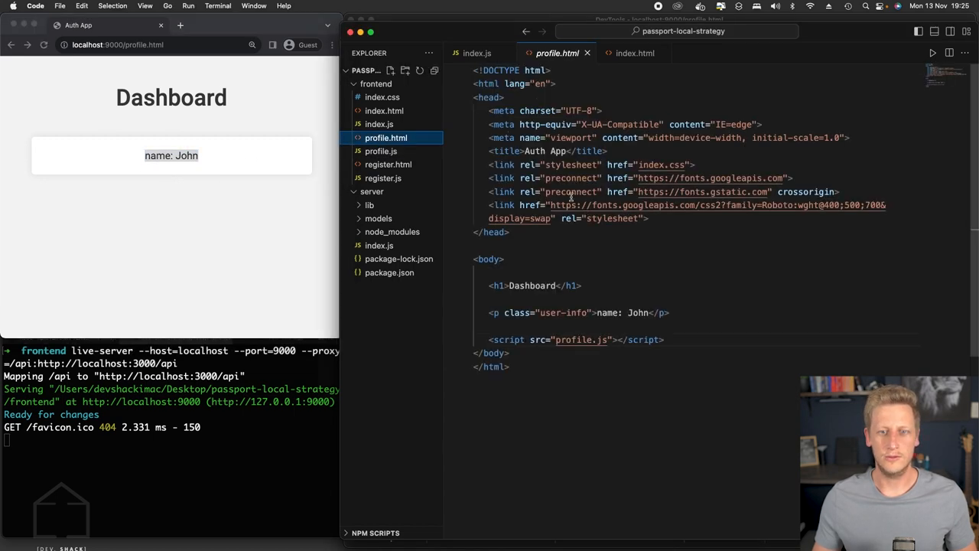
left_click_drag(489, 285, 670, 312)
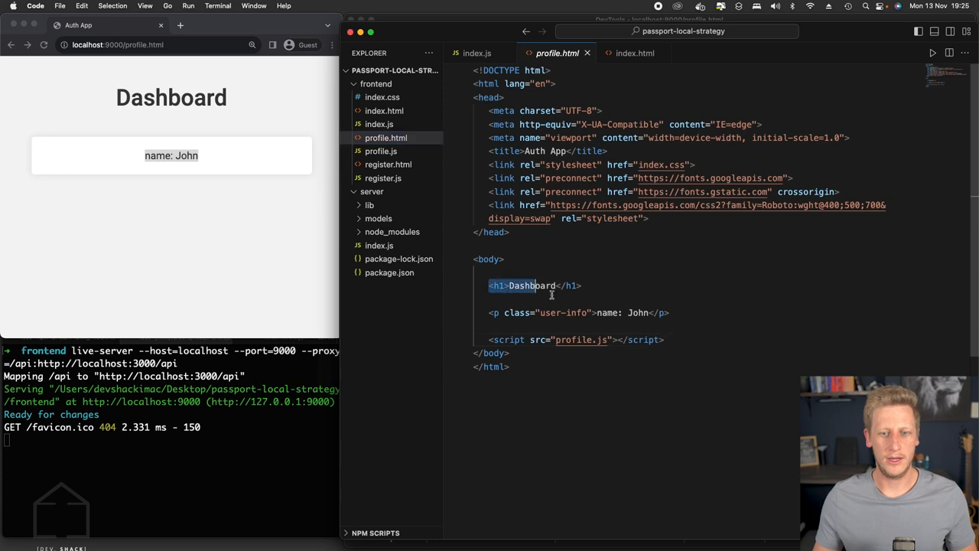
left_click(712, 302)
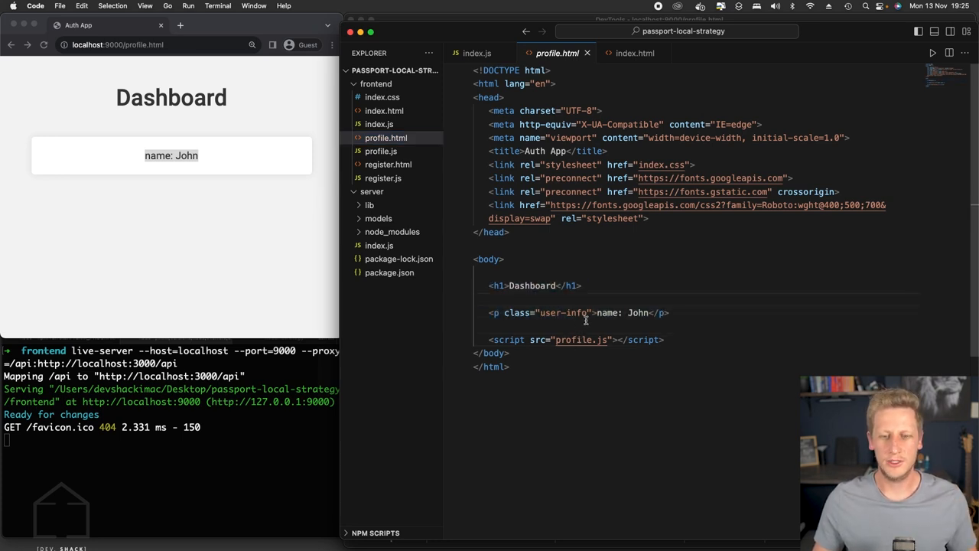
left_click_drag(597, 312, 648, 312)
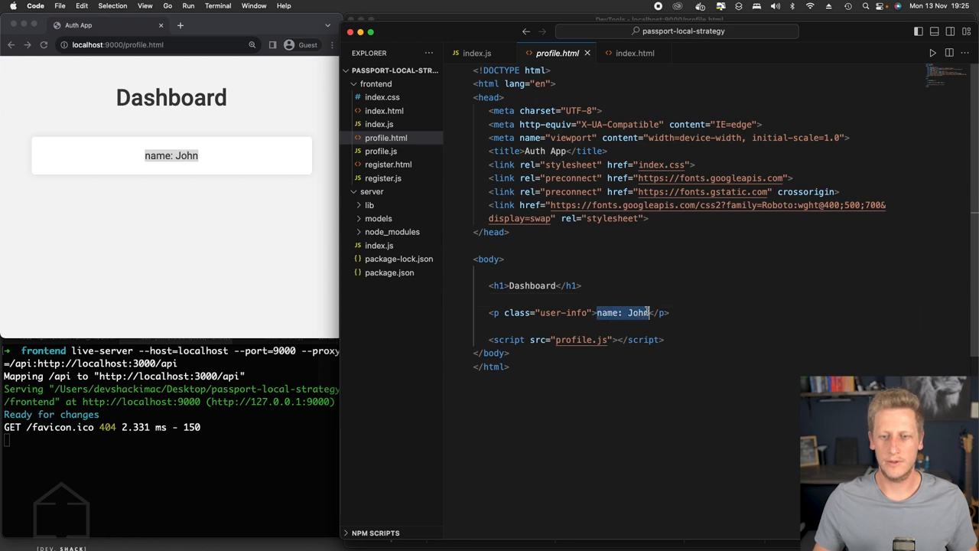
key("BackSpace")
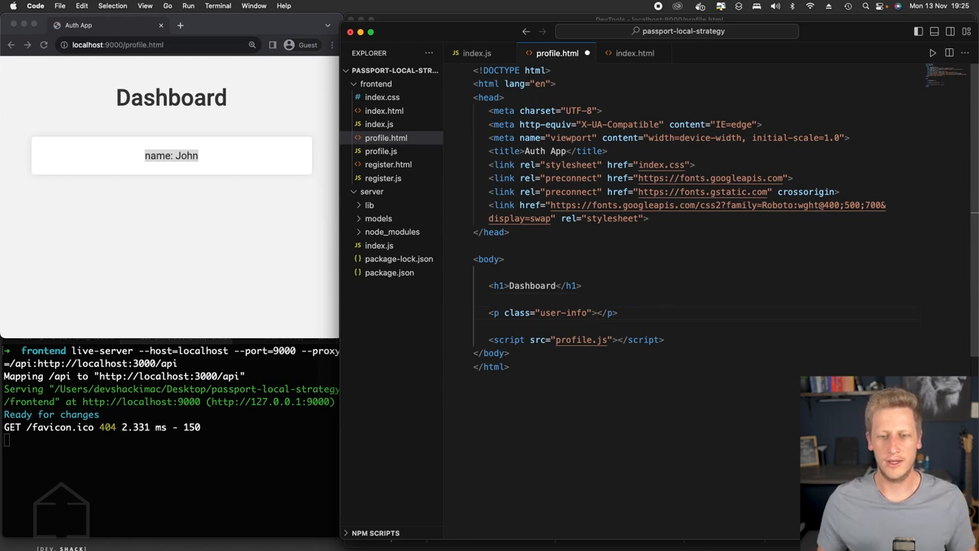
key("super+s")
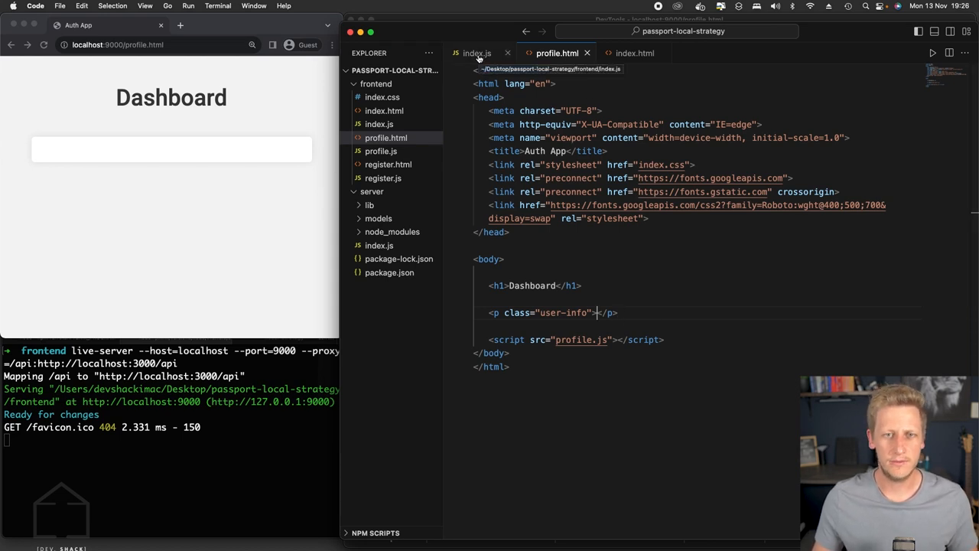
Review profile.js's onload guard, highlighting the isAuthenticated session key, and move after the if block
left_click(476, 53)
left_click(380, 150)
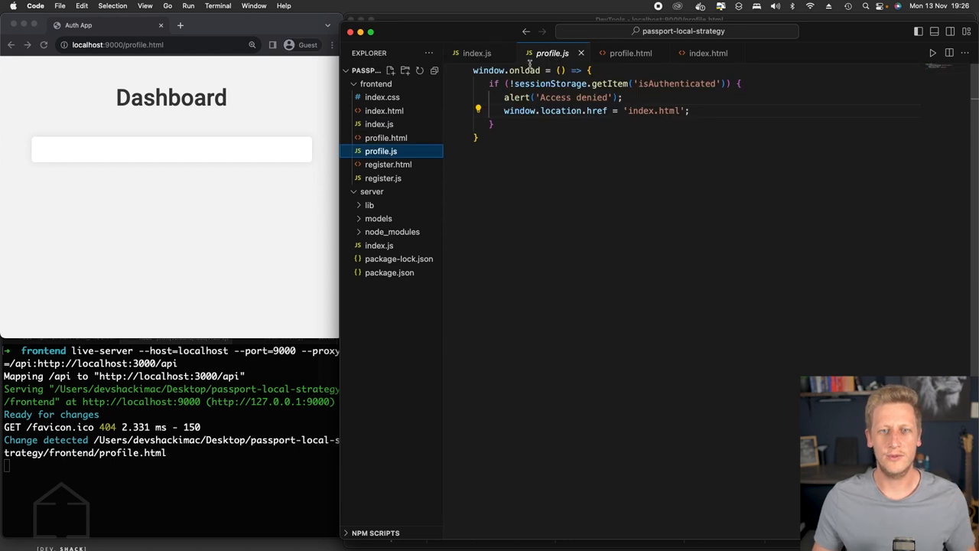
left_click(503, 130)
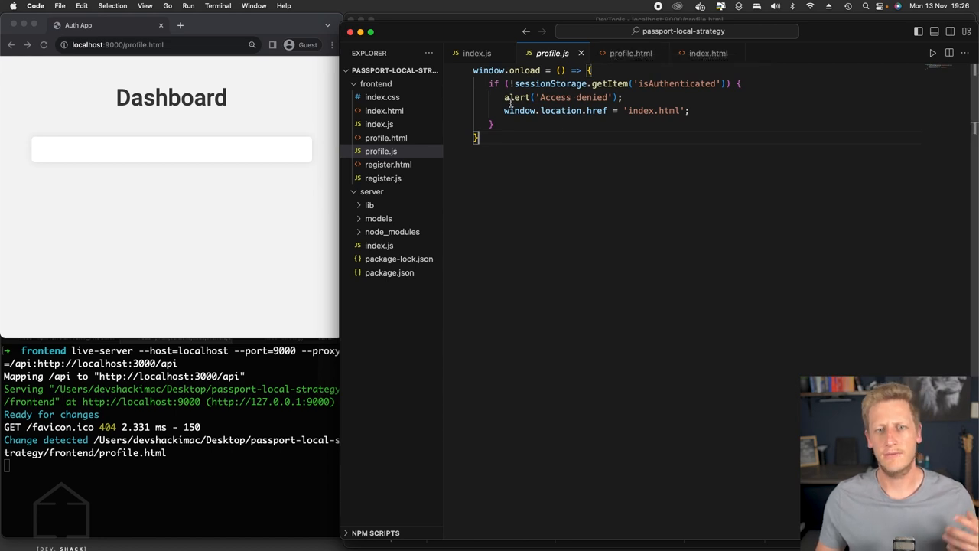
double_click(642, 83)
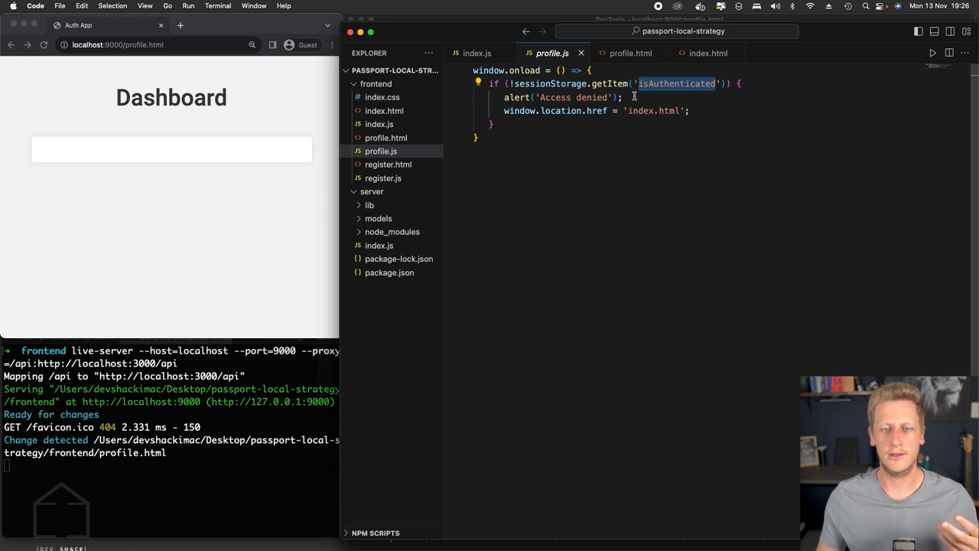
left_click(523, 125)
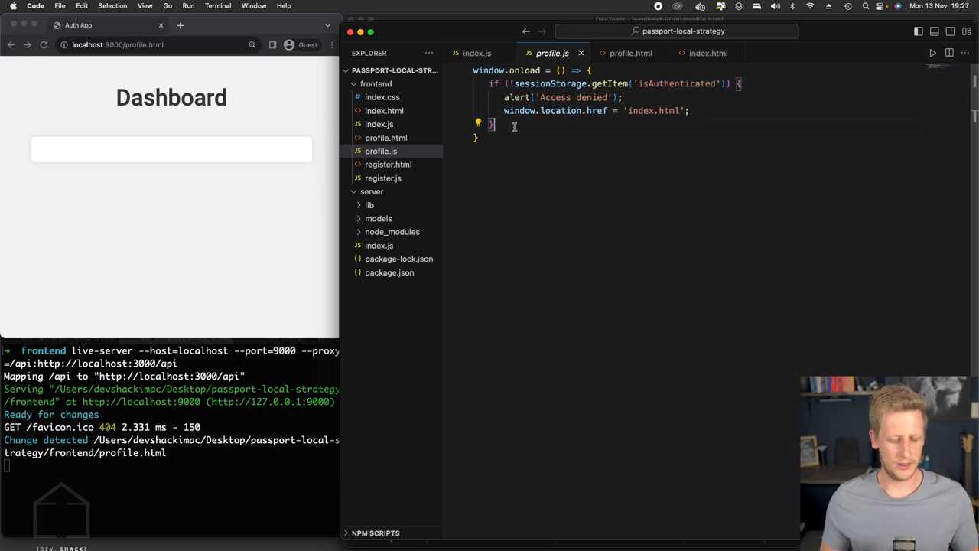
type("else ")
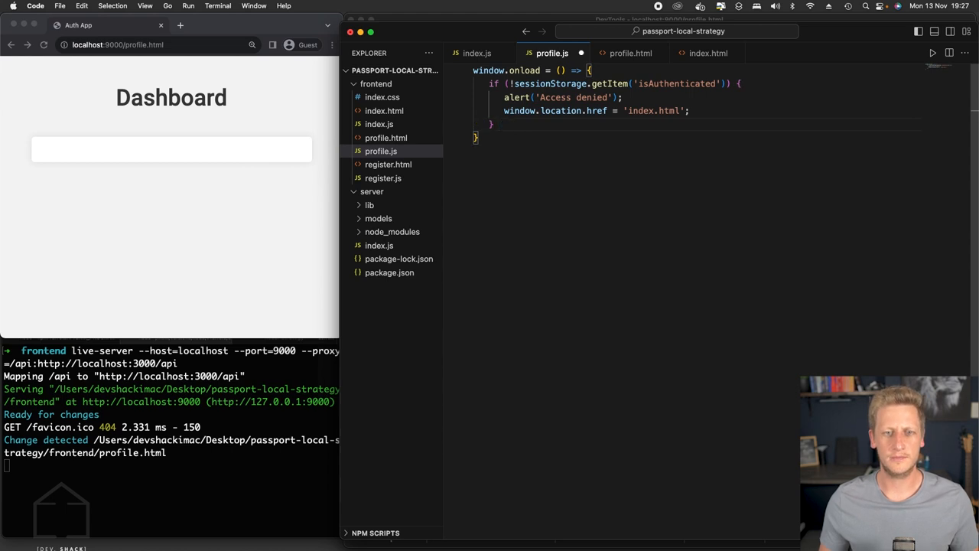
type("{")
Write an else branch holding an empty try block and a catch (err) block, and save
key("Return")
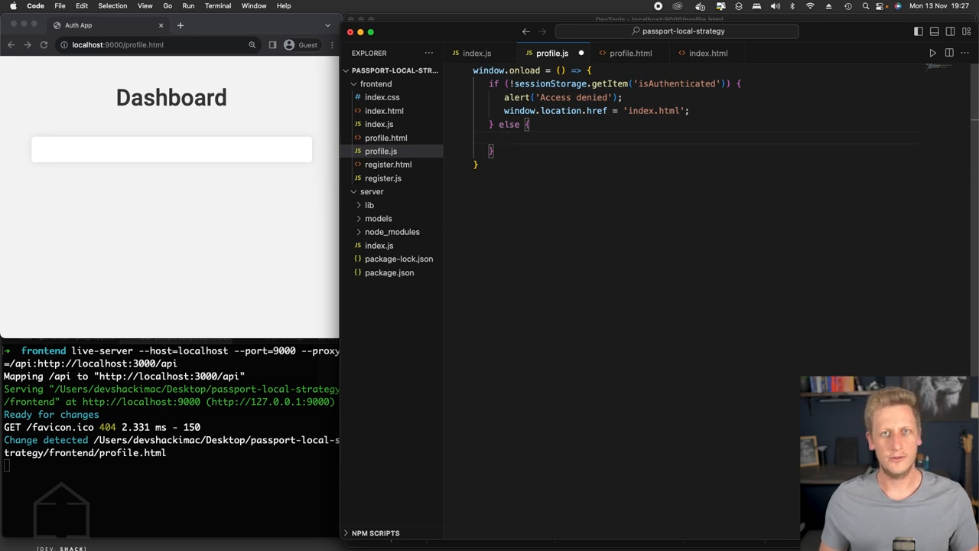
key("Return")
key("Return")
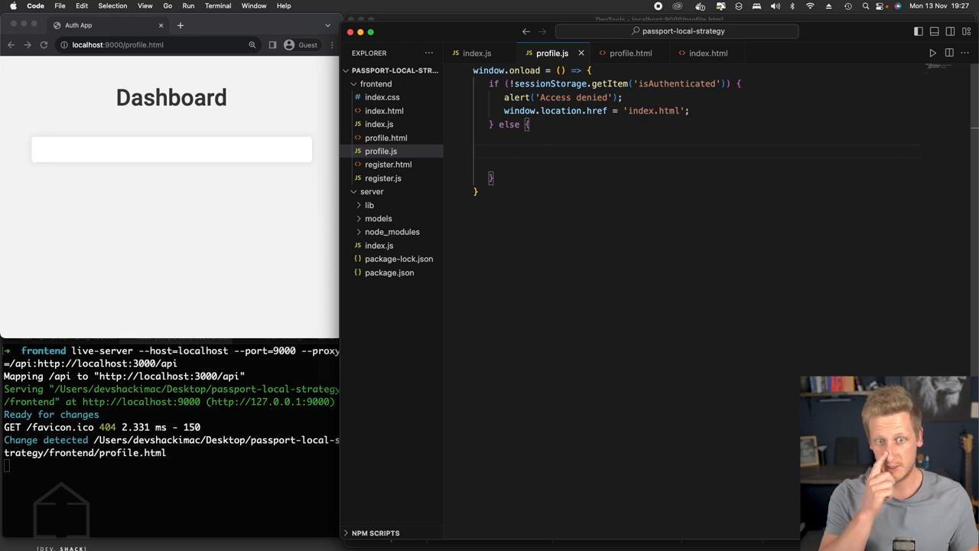
type("try")
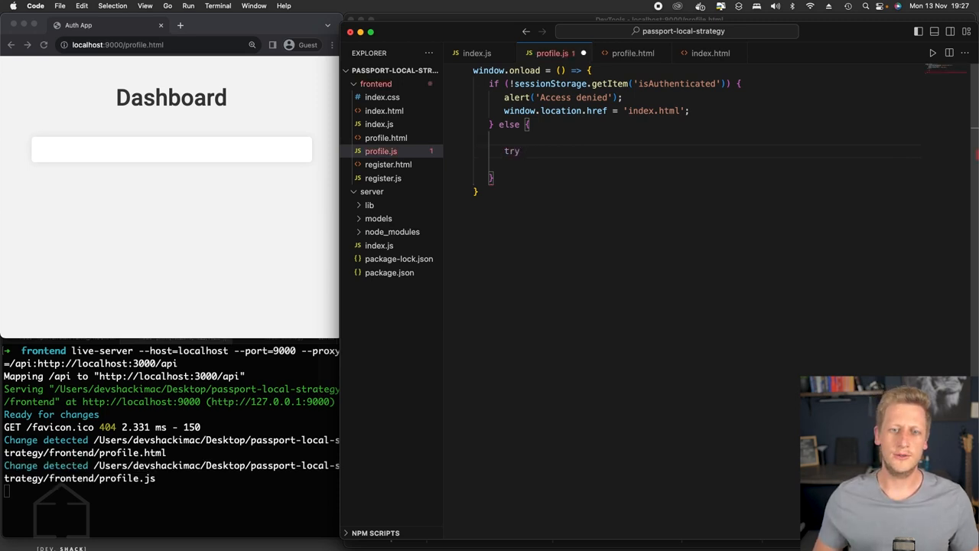
type(" {")
key("Return")
type("} ca")
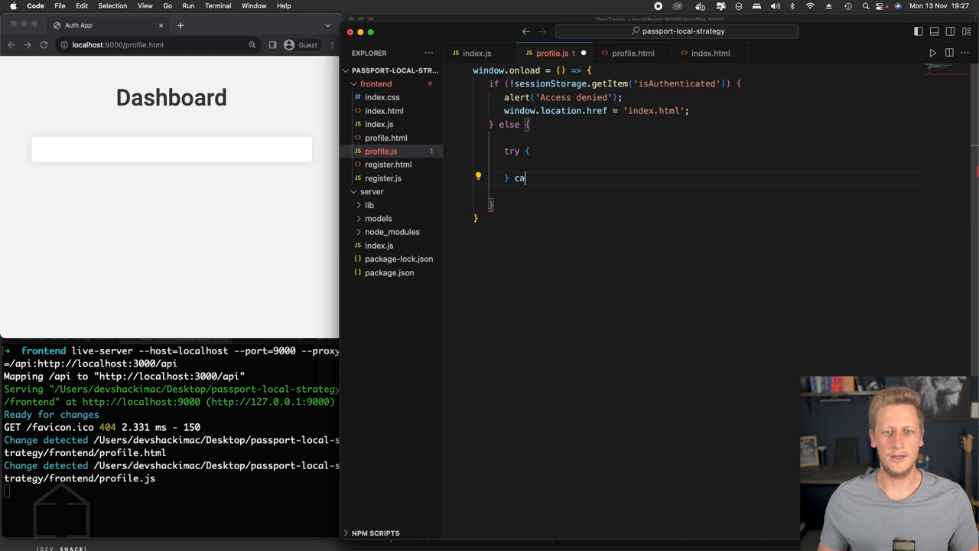
type("tch (err")
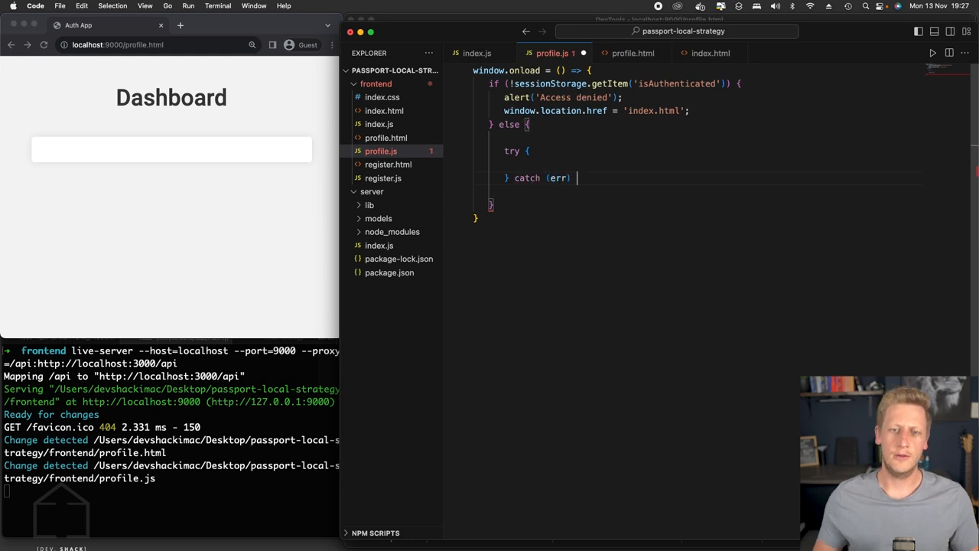
type(") {")
key("Return")
key("super+s")
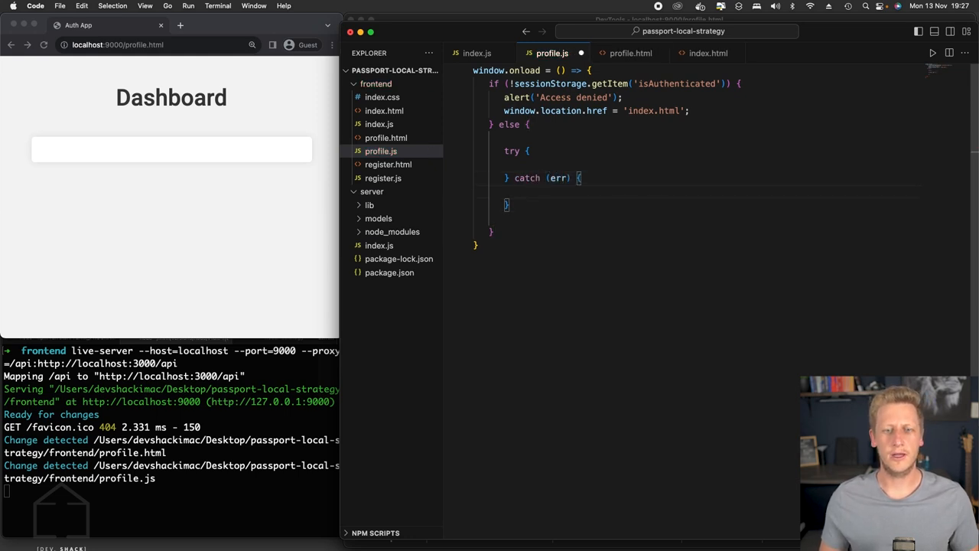
type("alert")
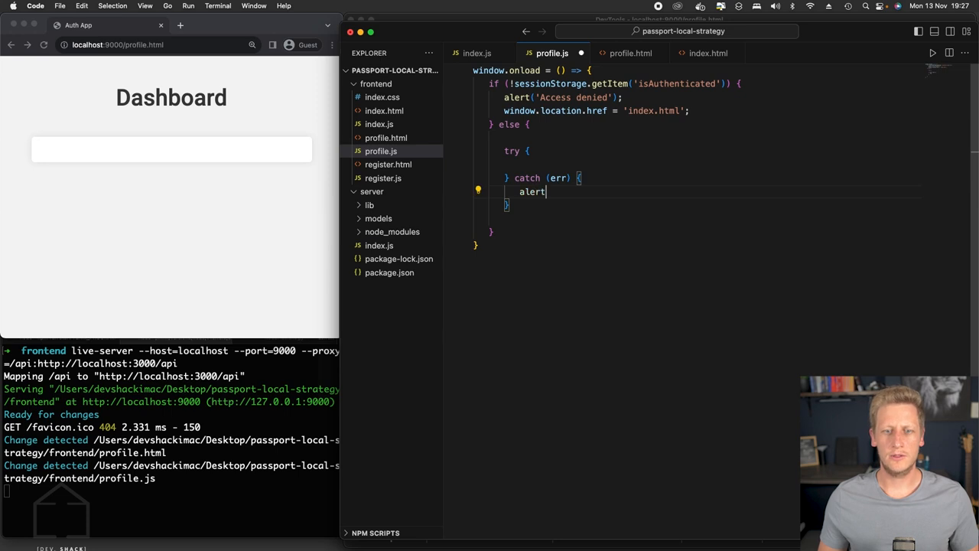
type("(")
type("'")
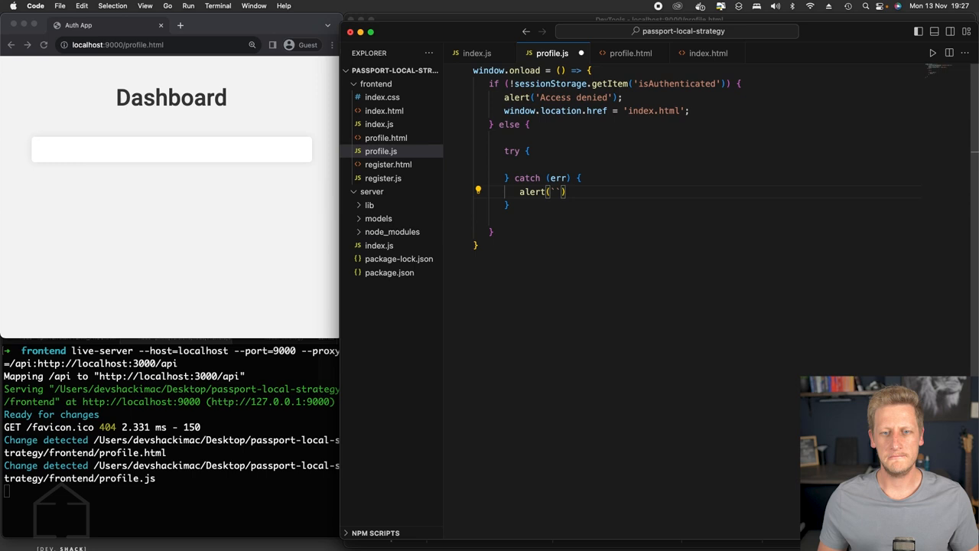
type("Failed ")
type("to load profil")
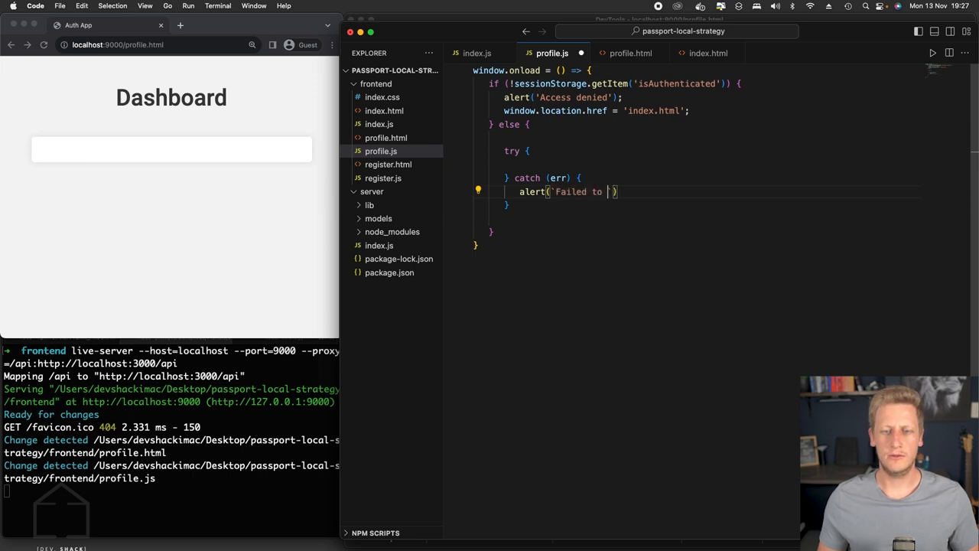
type("e ")
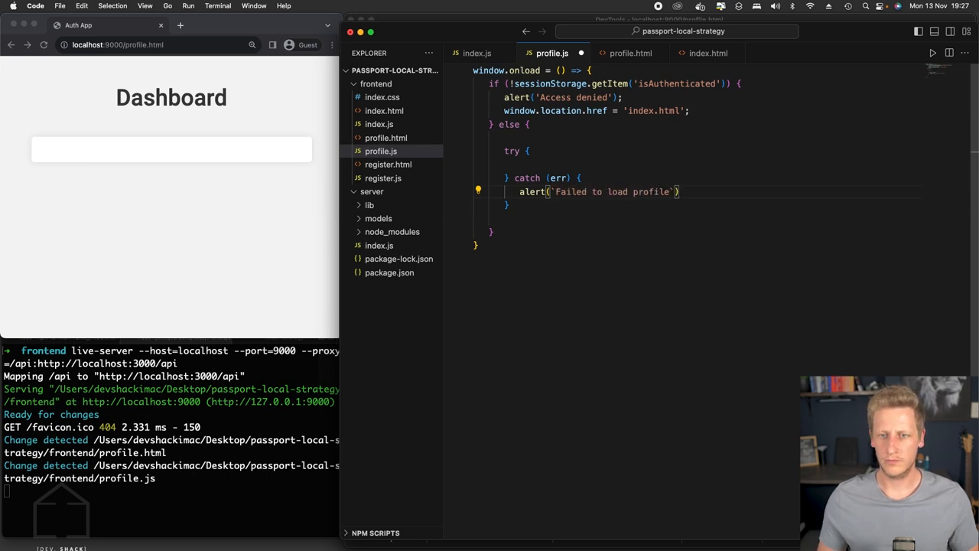
type("${")
Make the catch alert show err?.message || 'Unknown error' and redirect to index.html, then save
key("BackSpace")
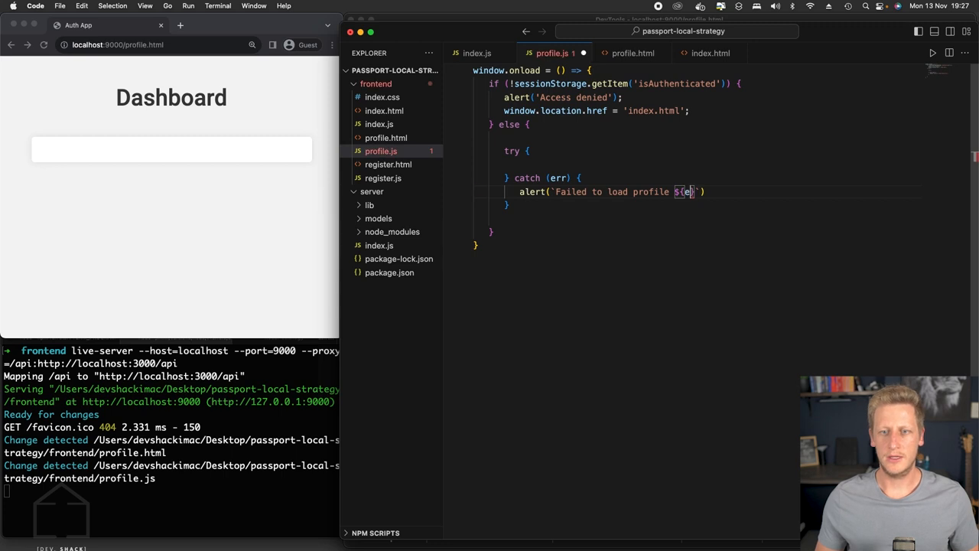
type("err")
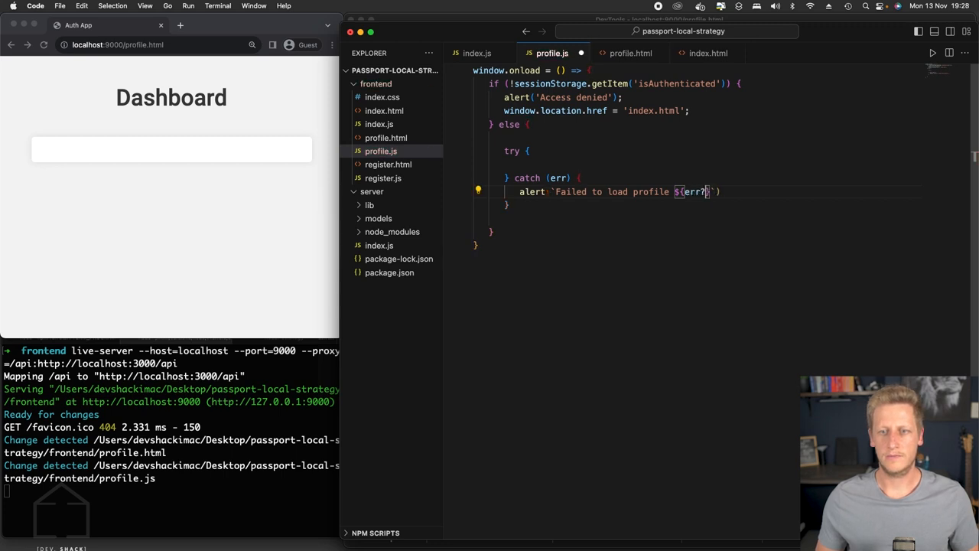
type("?.j")
type("ess")
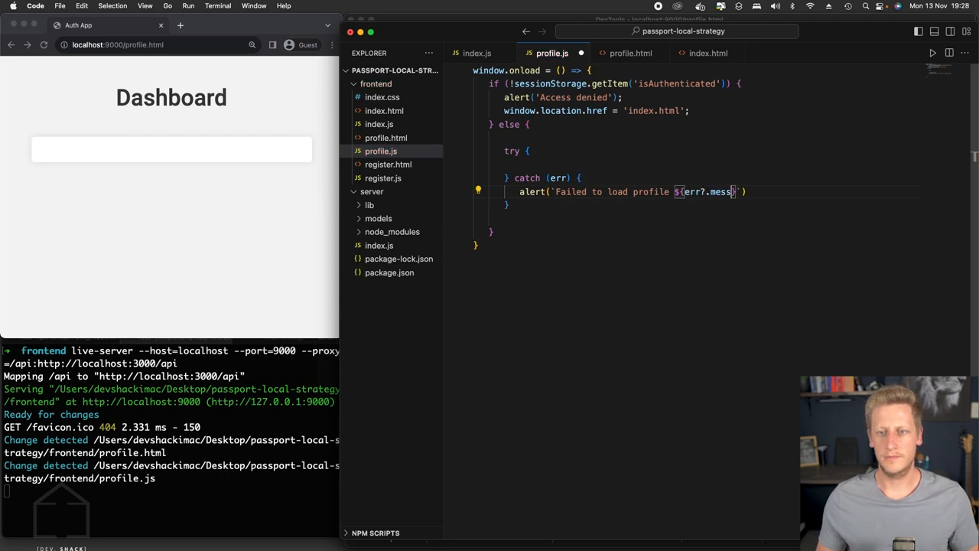
type("age || ")
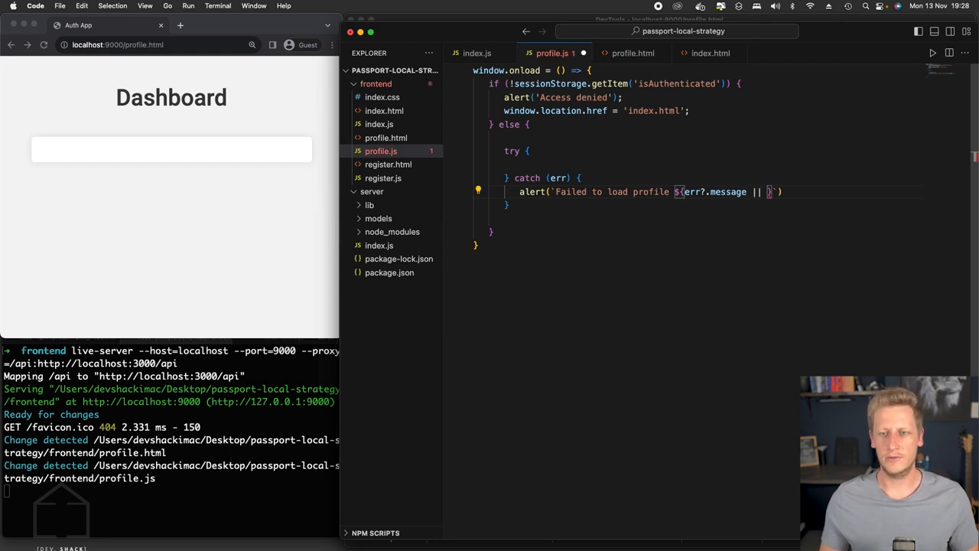
type("'")
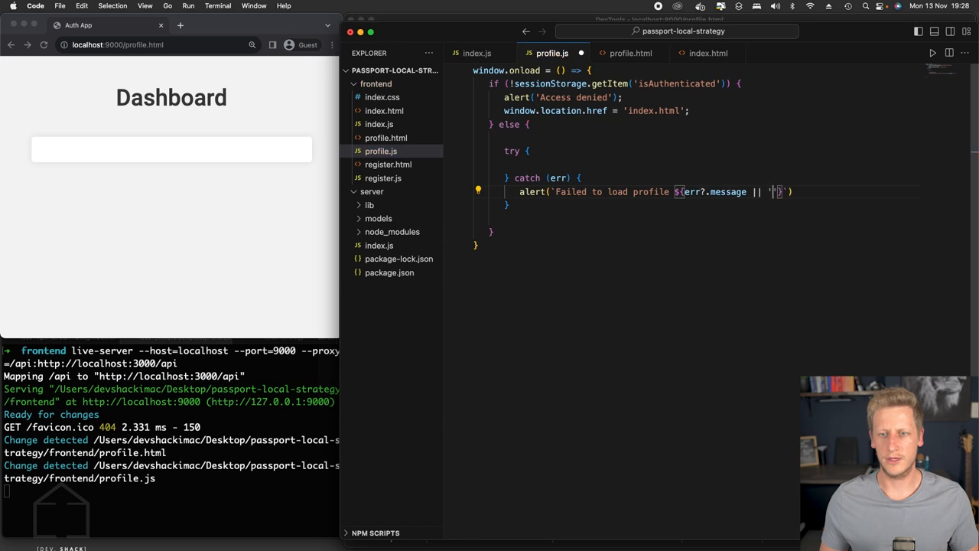
type("Unkniown erro")
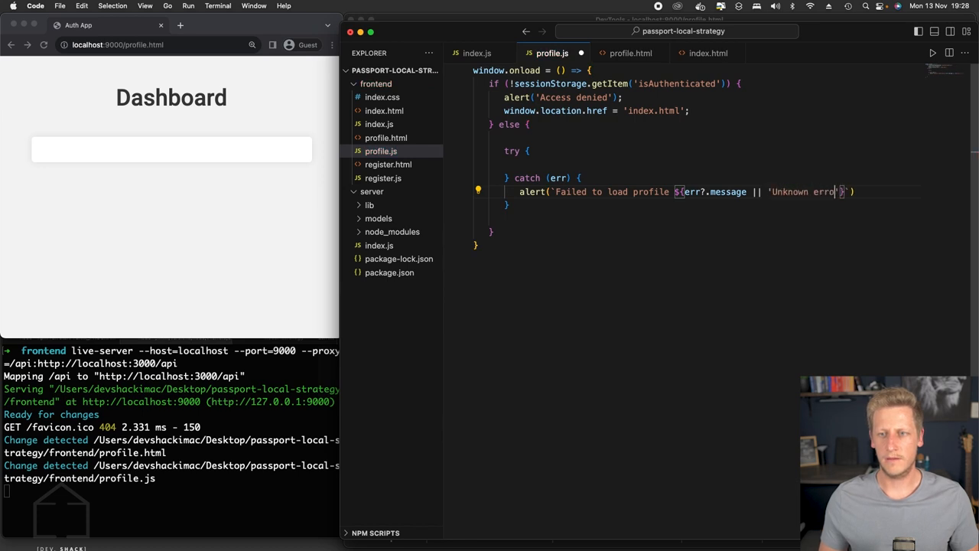
type("r")
key("End")
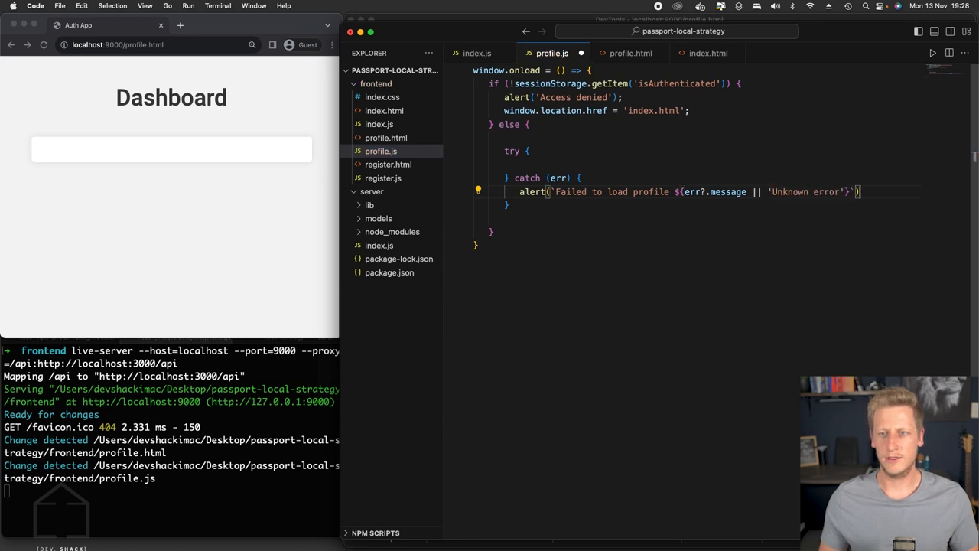
type(";")
key("Return")
type("window.loc")
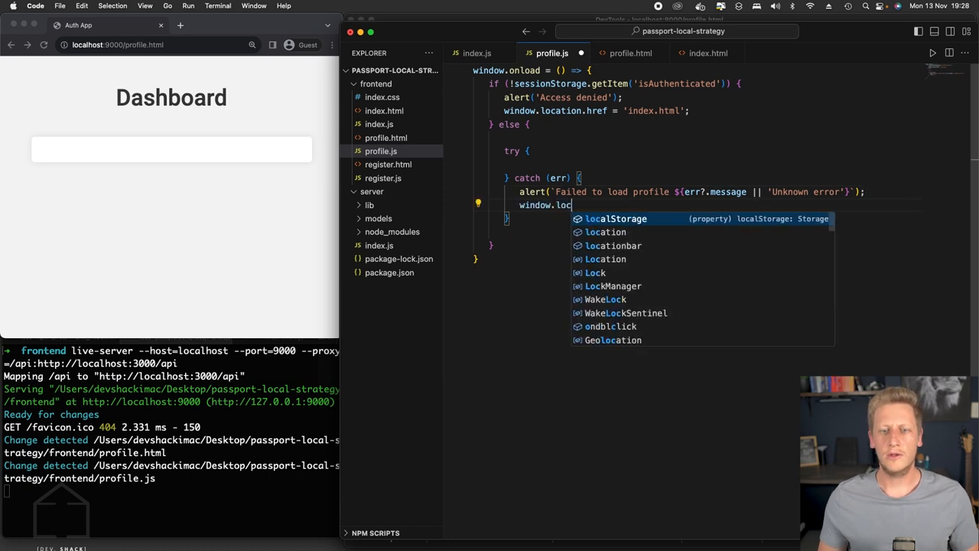
type("ation.href = ")
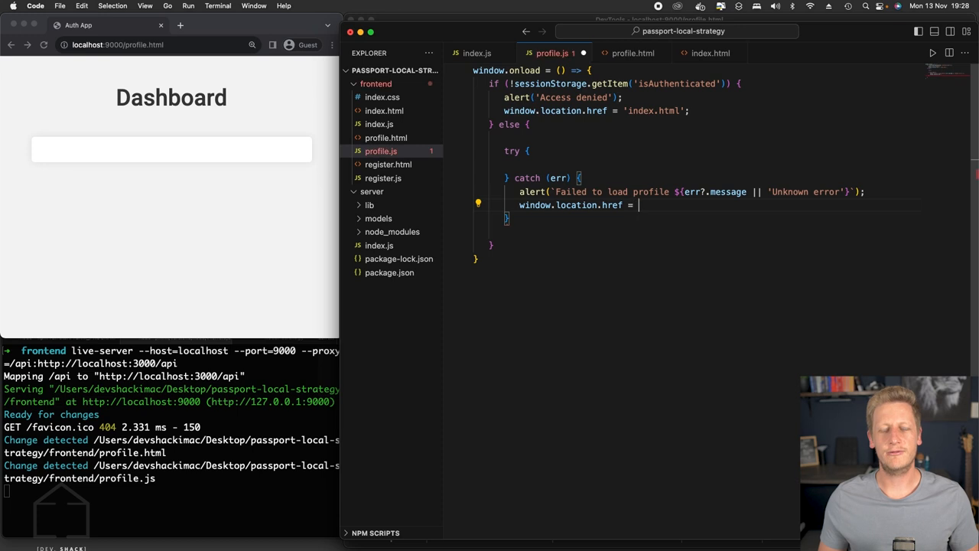
type("ind")
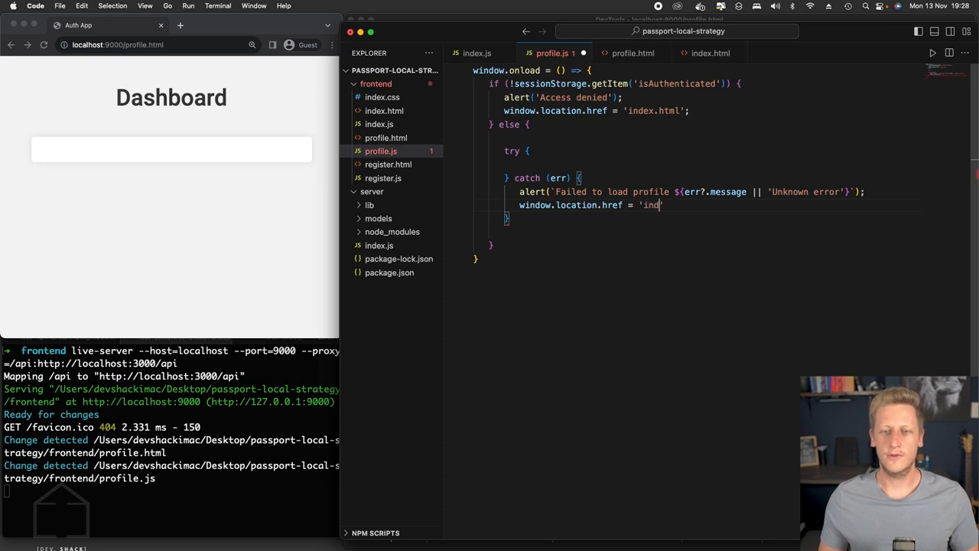
type(".html")
key("Right")
type(";")
key("super+s")
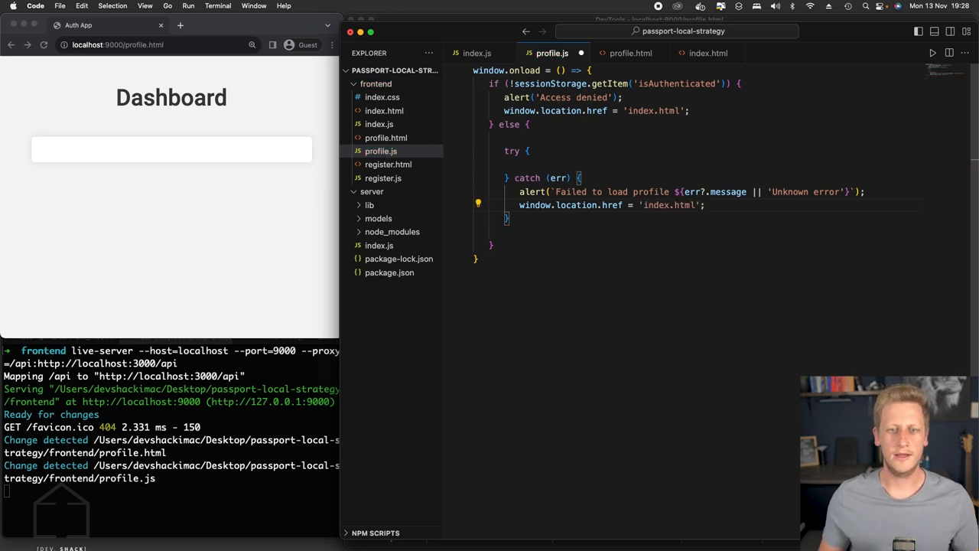
Start const response = await fetch inside the try, make onload async, and save
left_click(506, 151)
left_click_drag(506, 151, 509, 177)
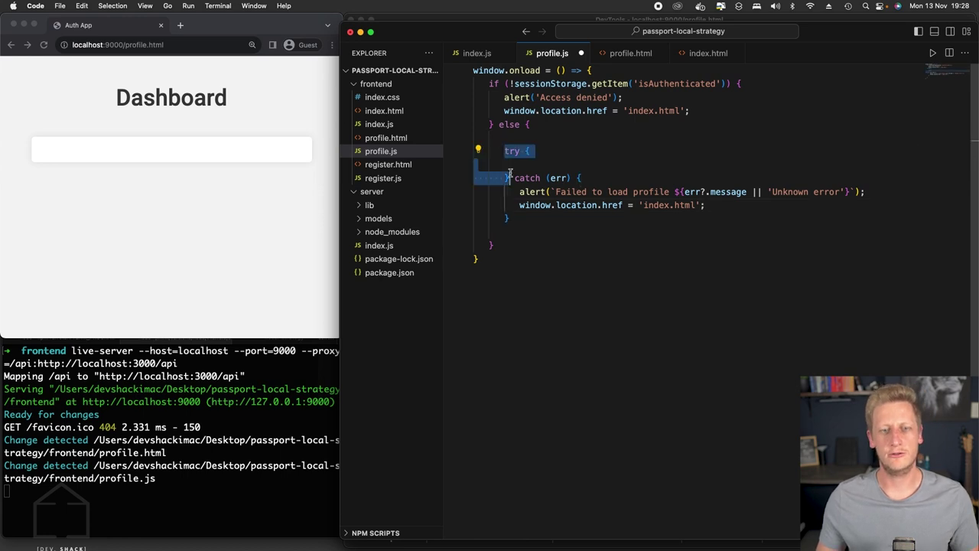
left_click(551, 152)
key("Return")
key("Return")
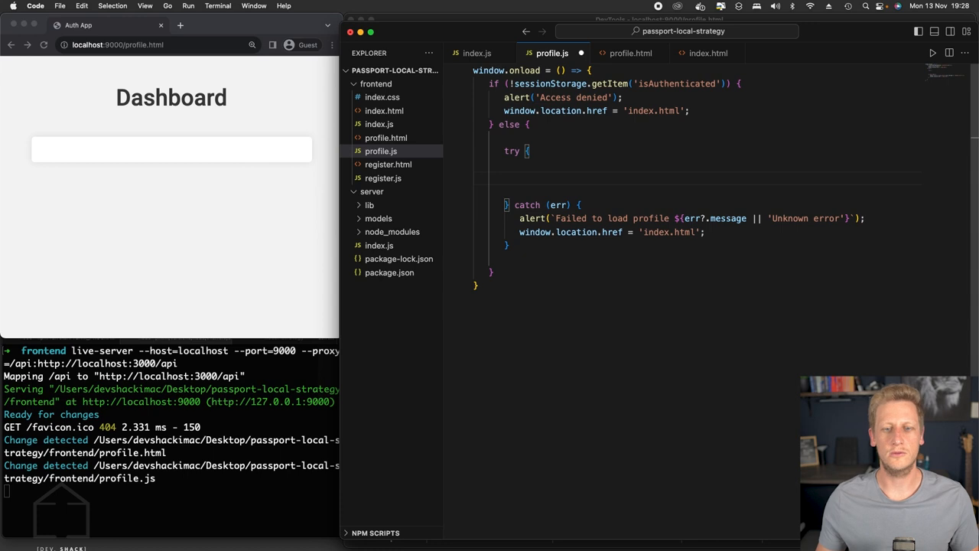
left_click_drag(513, 204, 511, 246)
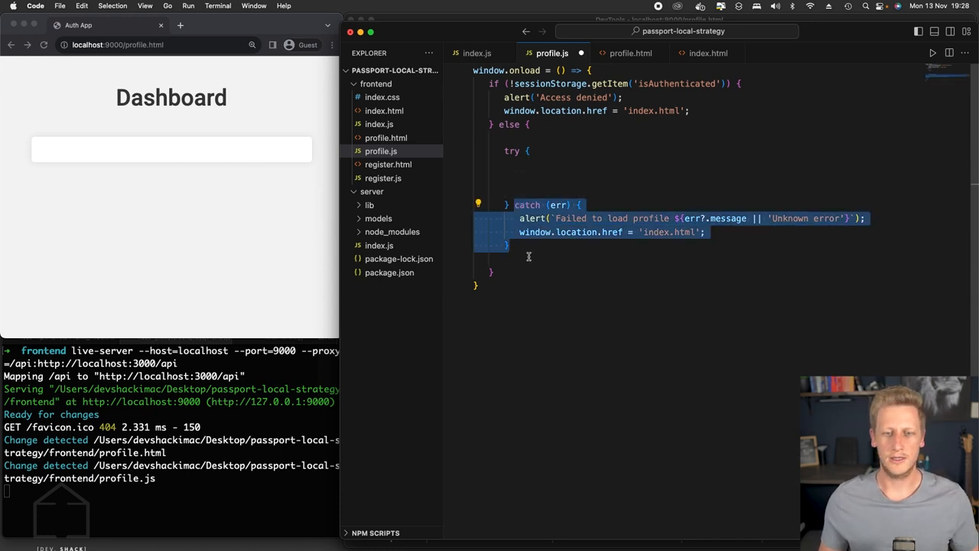
left_click(529, 177)
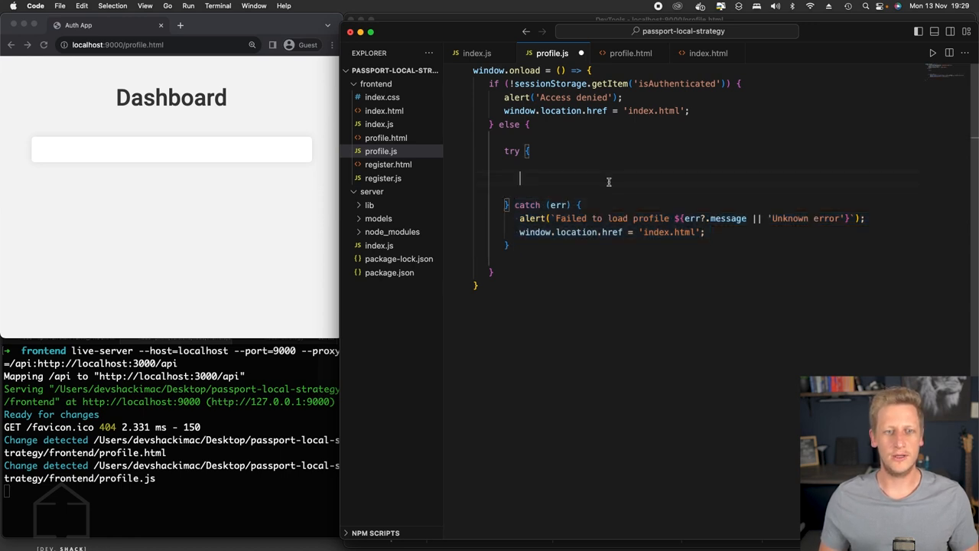
type("const ")
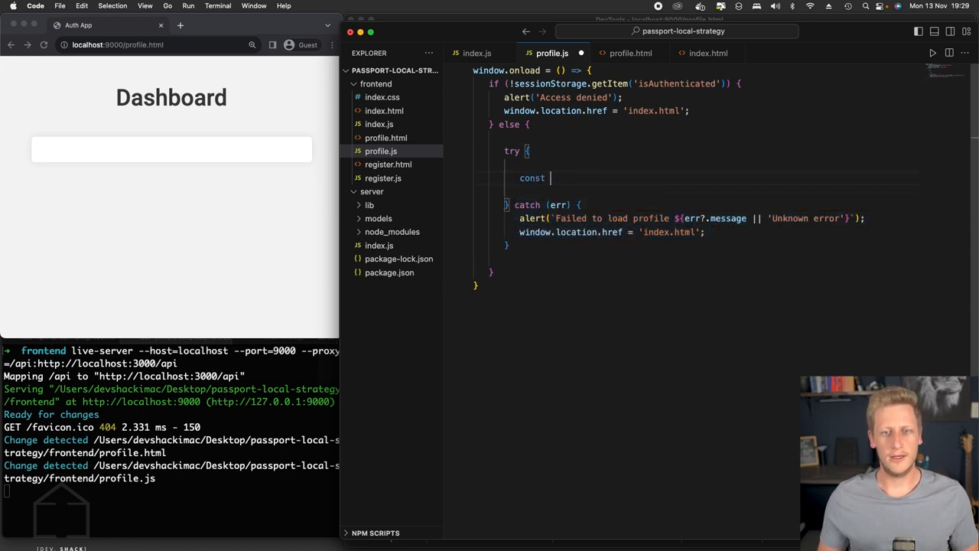
type("response = f")
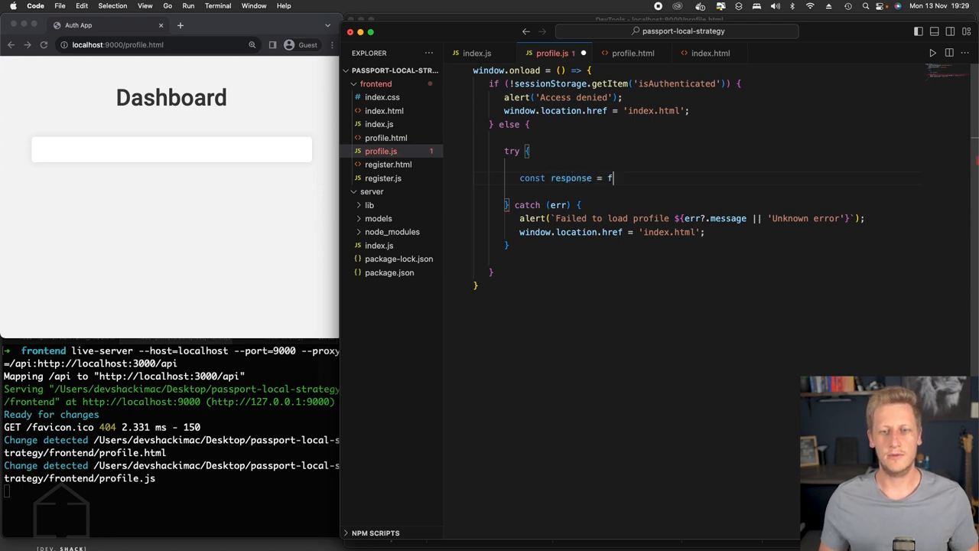
type("etch")
key("Left")
key("Left")
key("Left")
type("awa8i")
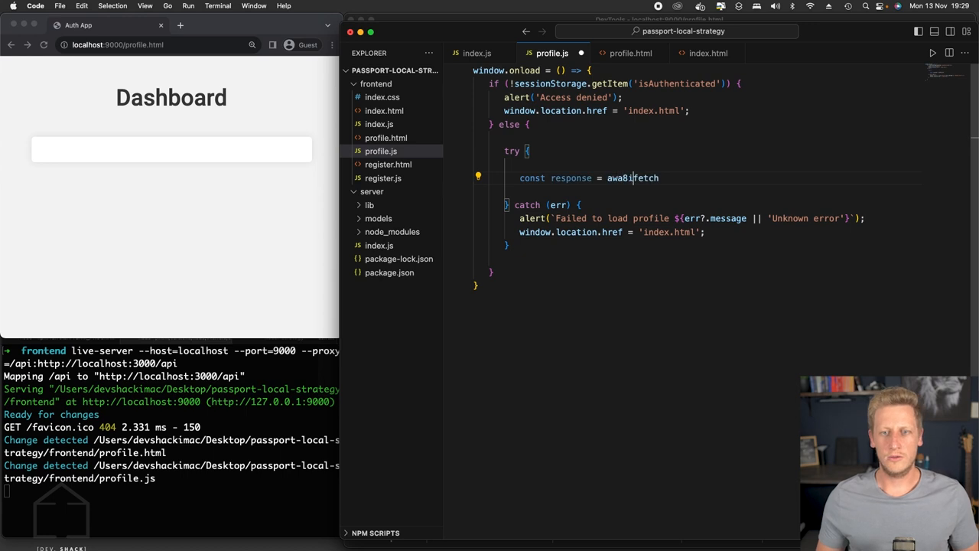
key("BackSpace")
type("it")
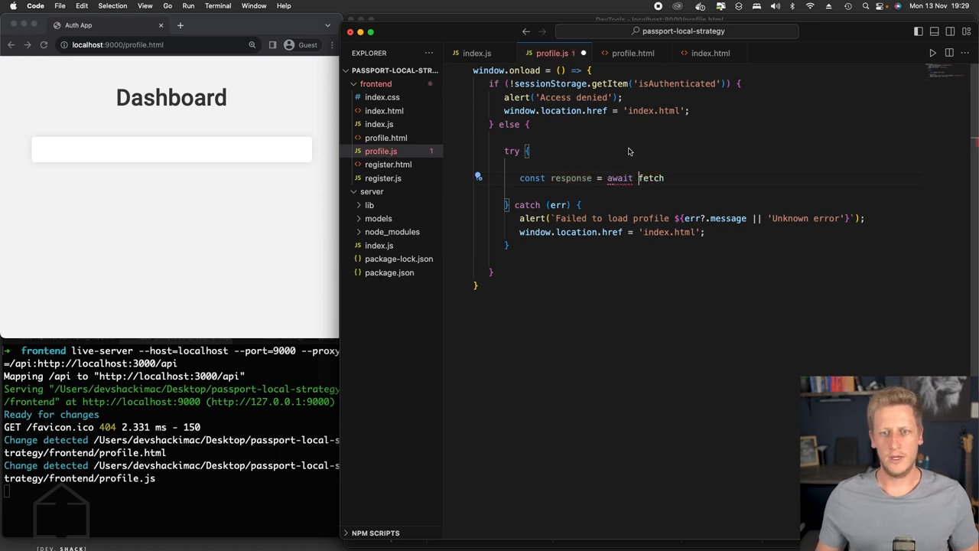
left_click(559, 70)
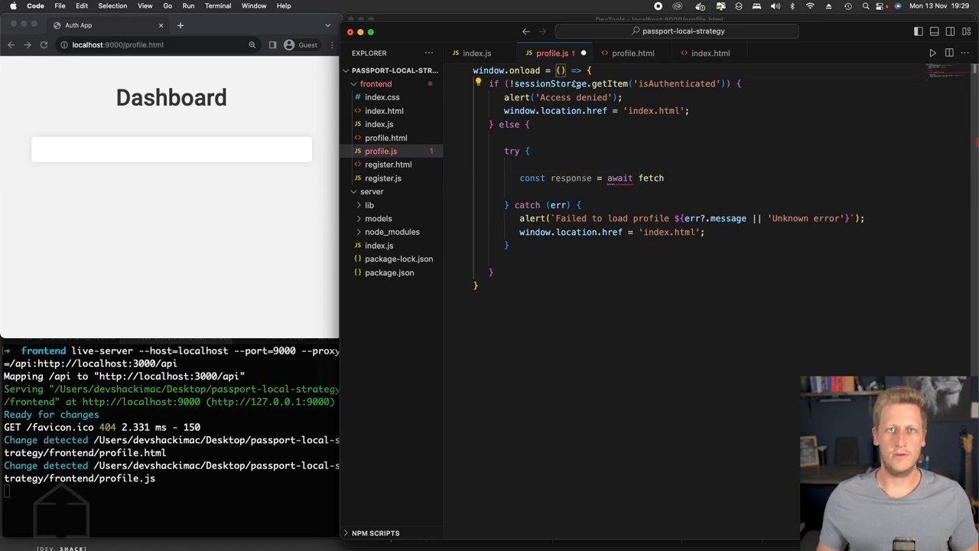
type("asyc")
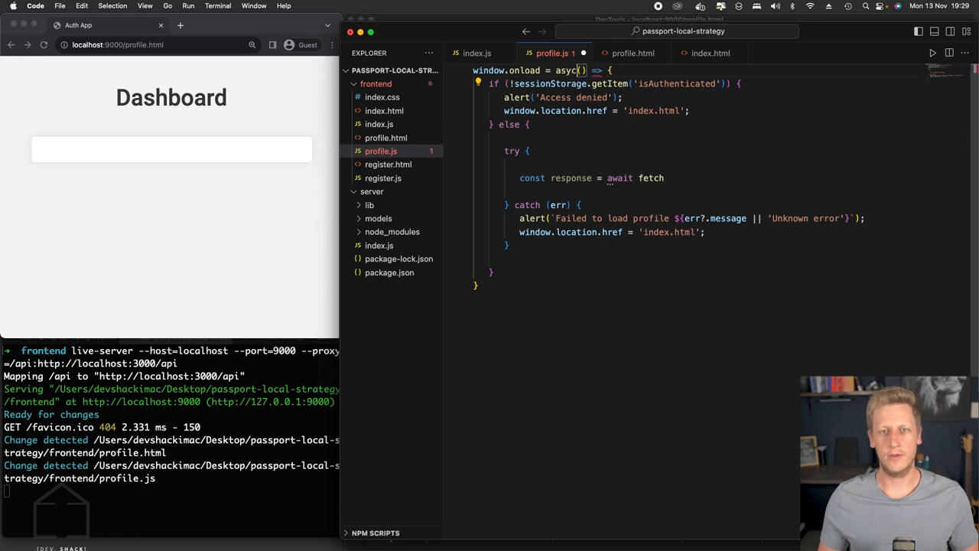
key("BackSpace")
type("nc()")
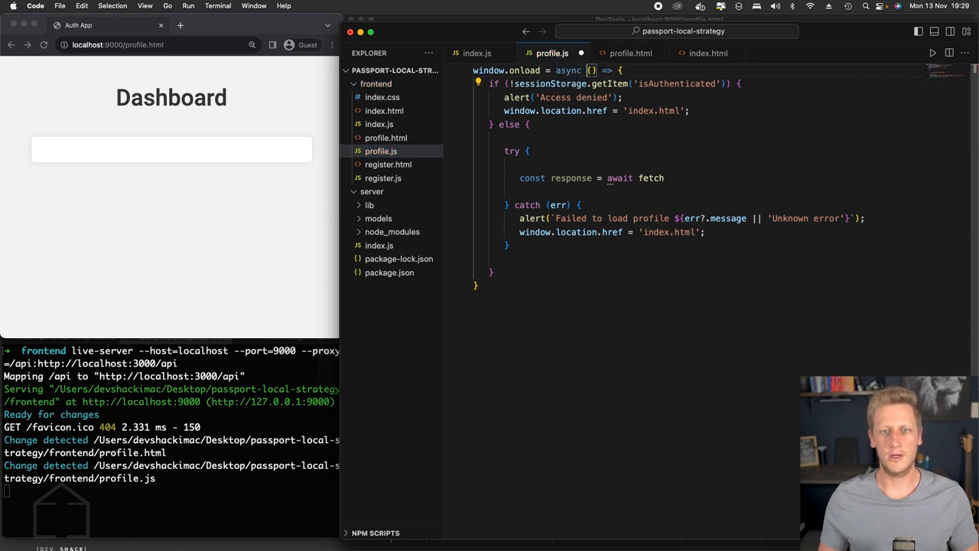
key("super+s")
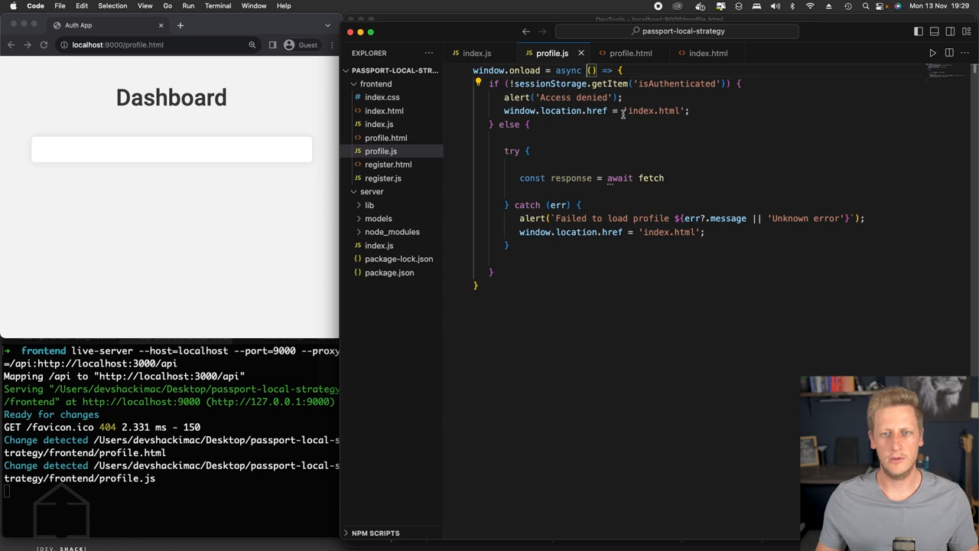
Point the fetch at 'api/user' and add an options object as its second argument
left_click(667, 178)
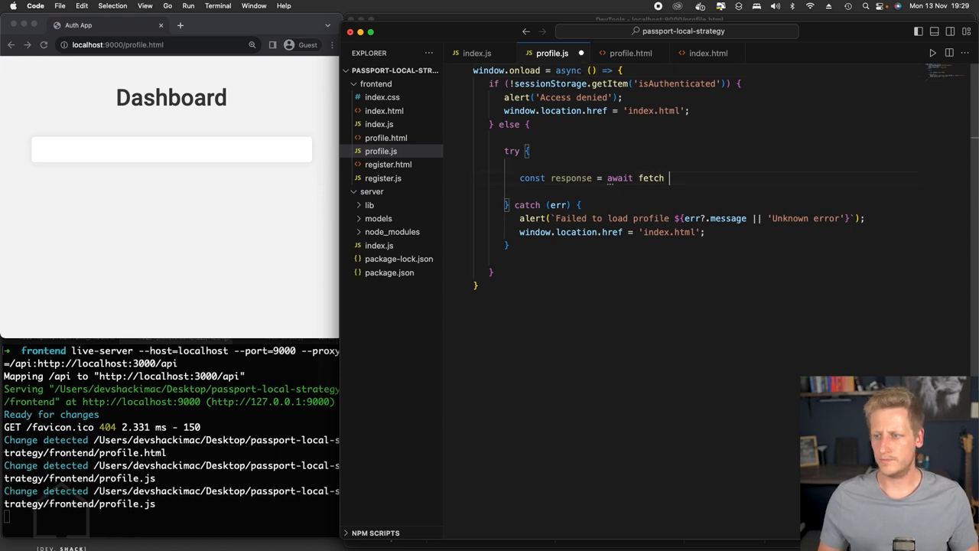
key("BackSpace")
type("('apo")
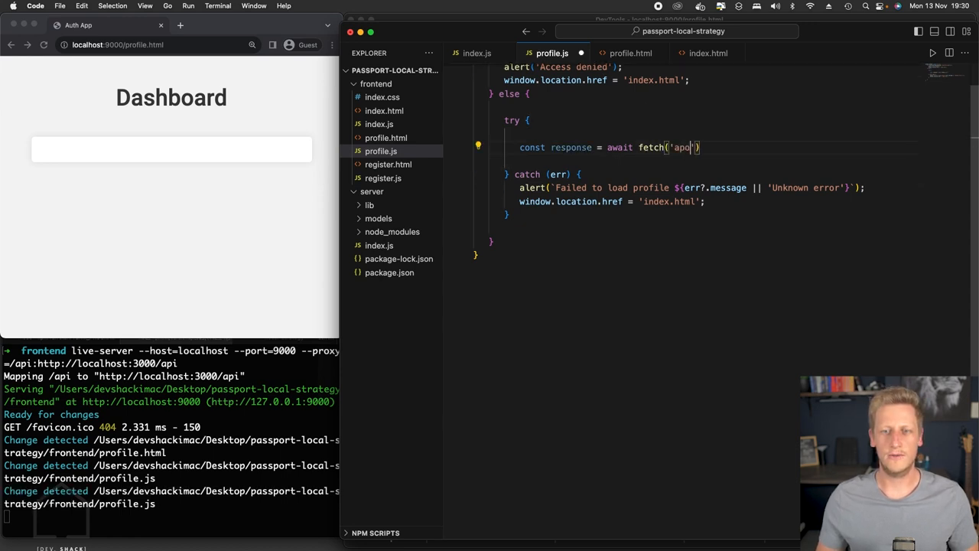
key("BackSpace")
type("i/user'")
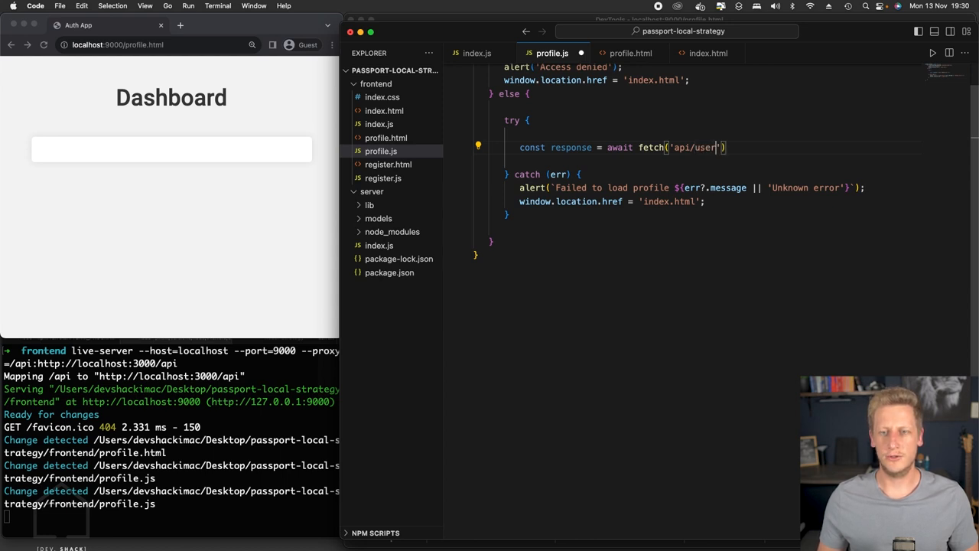
type(", {")
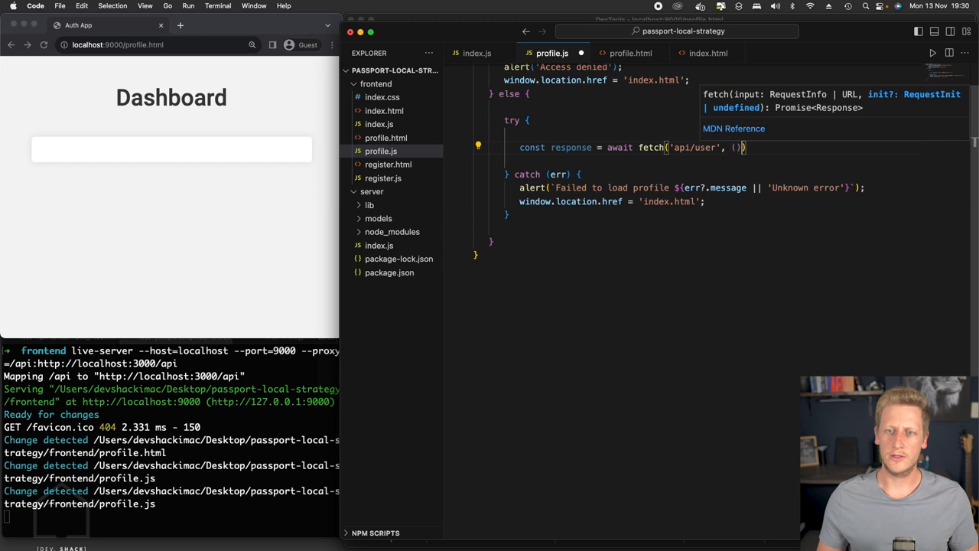
key("BackSpace")
key("BackSpace")
type("{}")
key("Return")
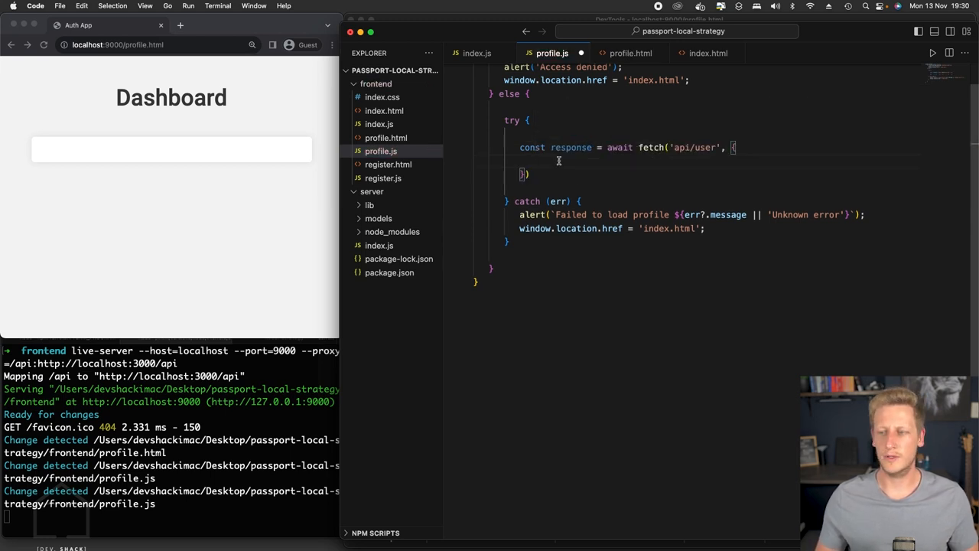
type("method")
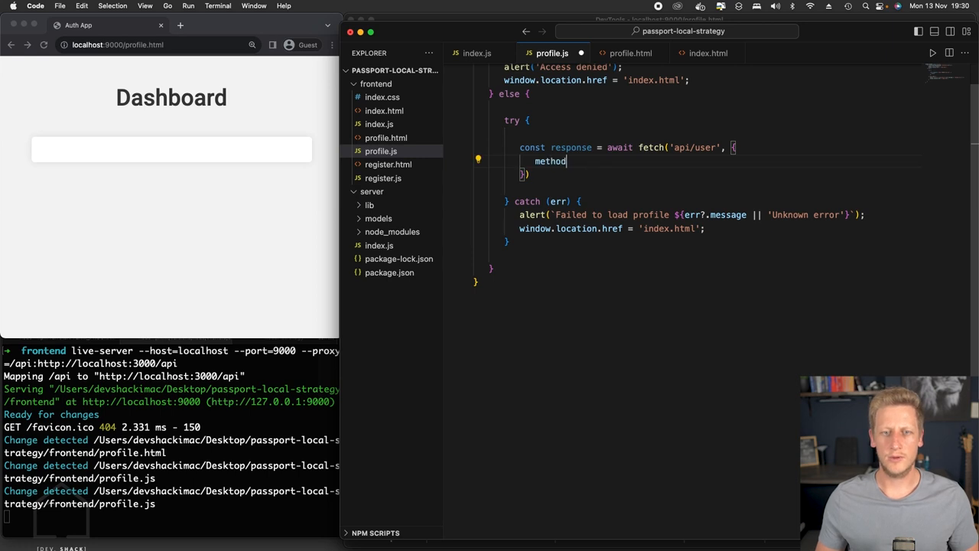
type("'GET',")
Fill the options with method 'GET', a Content-Type application/json header and credentials 'include'
key("Return")
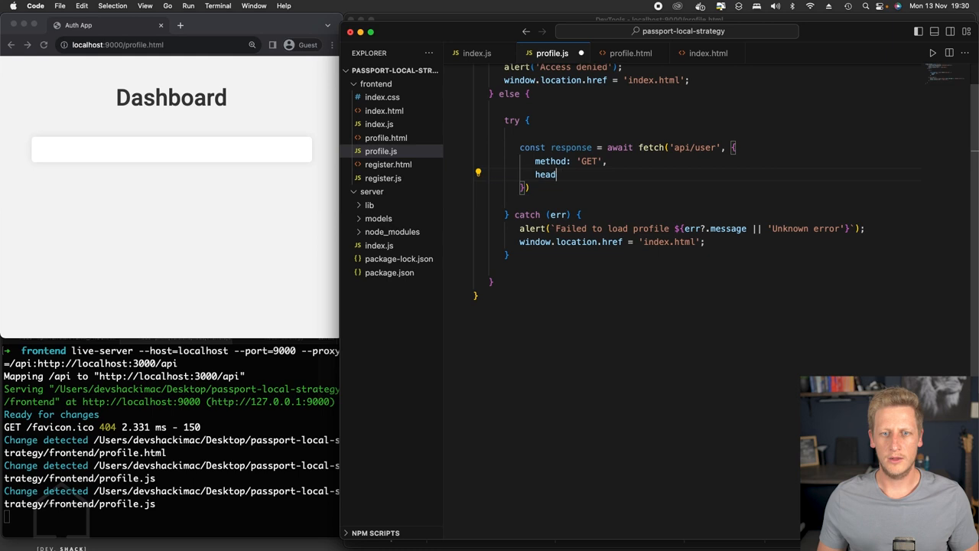
type(": {")
key("Return")
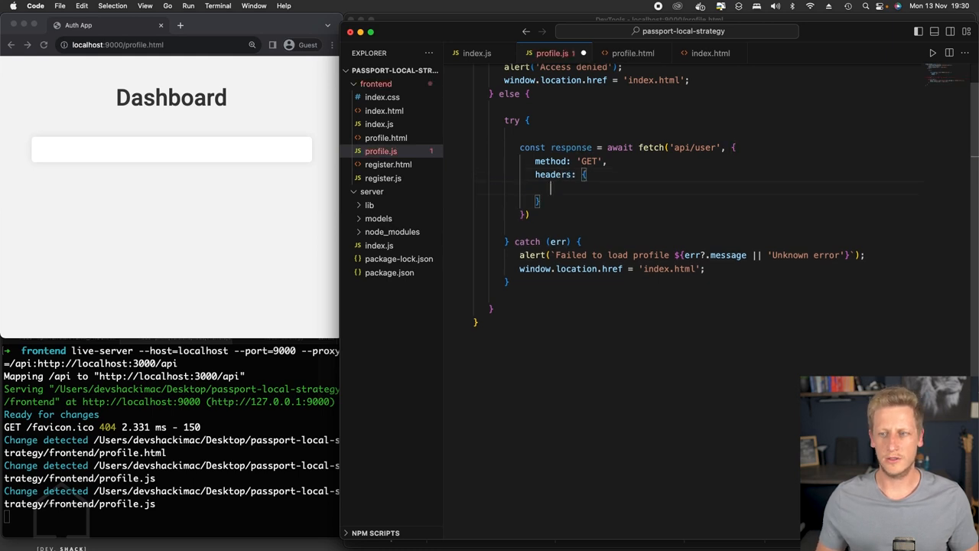
key("Return")
type("'")
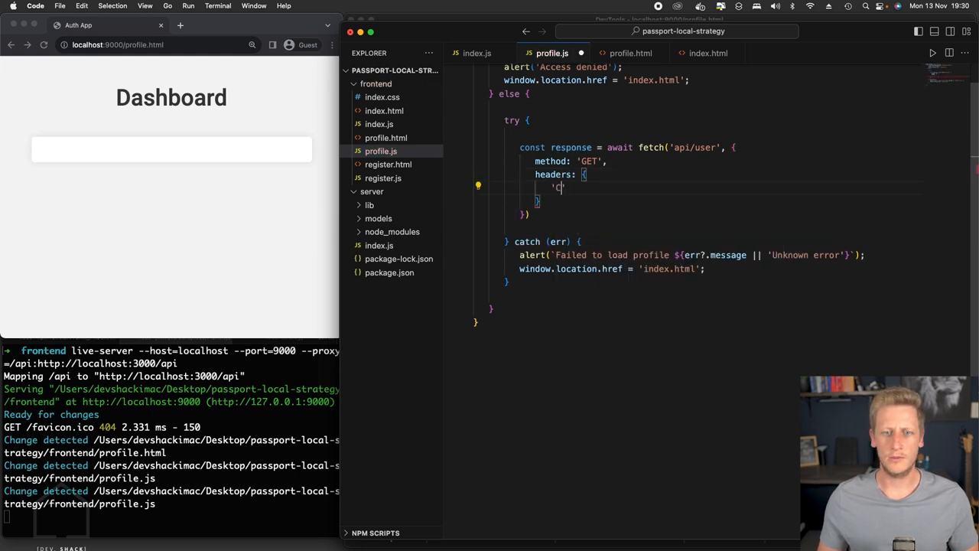
type("Content-Type'")
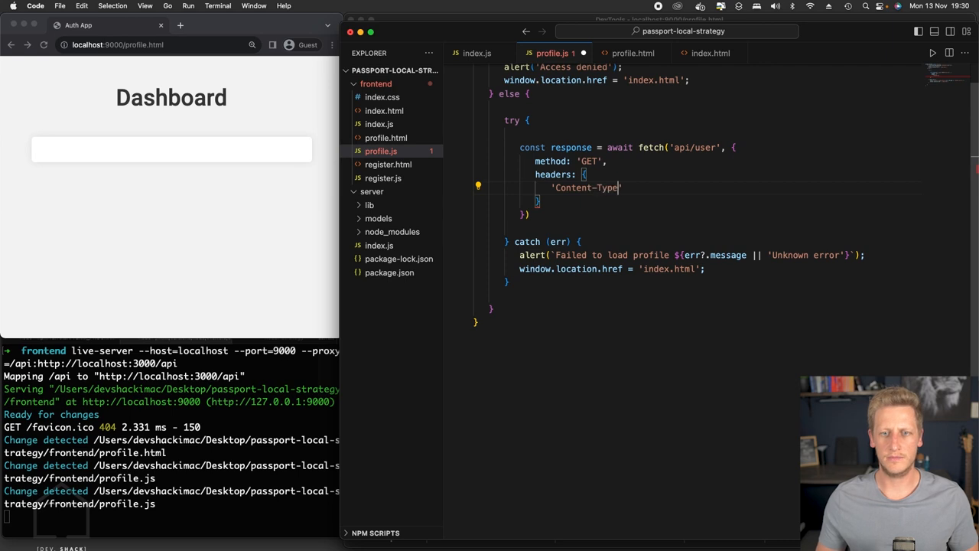
type(": 'application/")
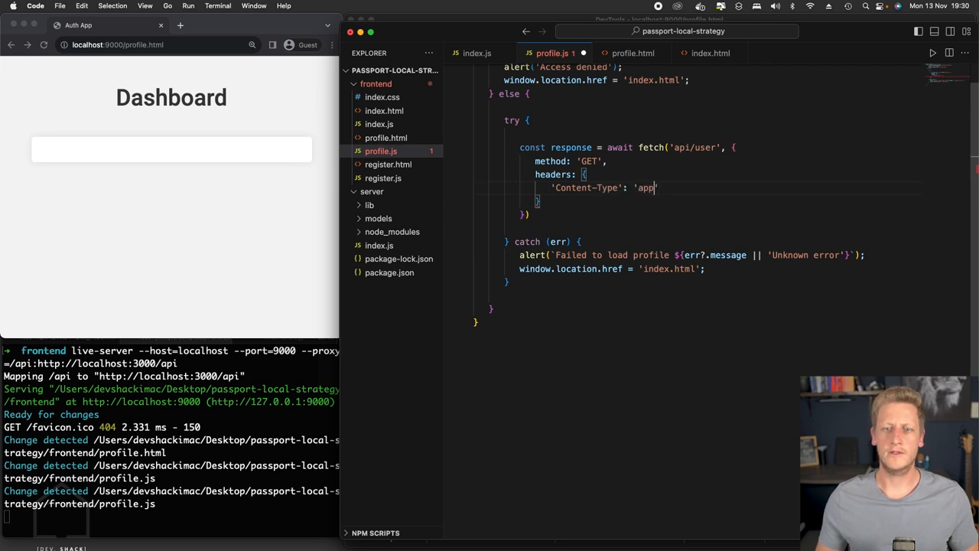
type("json")
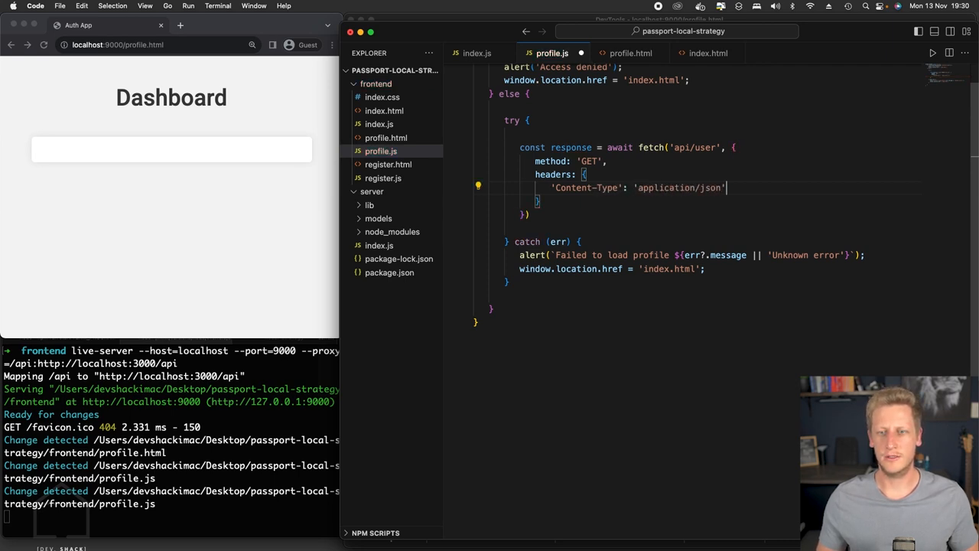
key("Down")
type(",")
key("Return")
type("credentials: ")
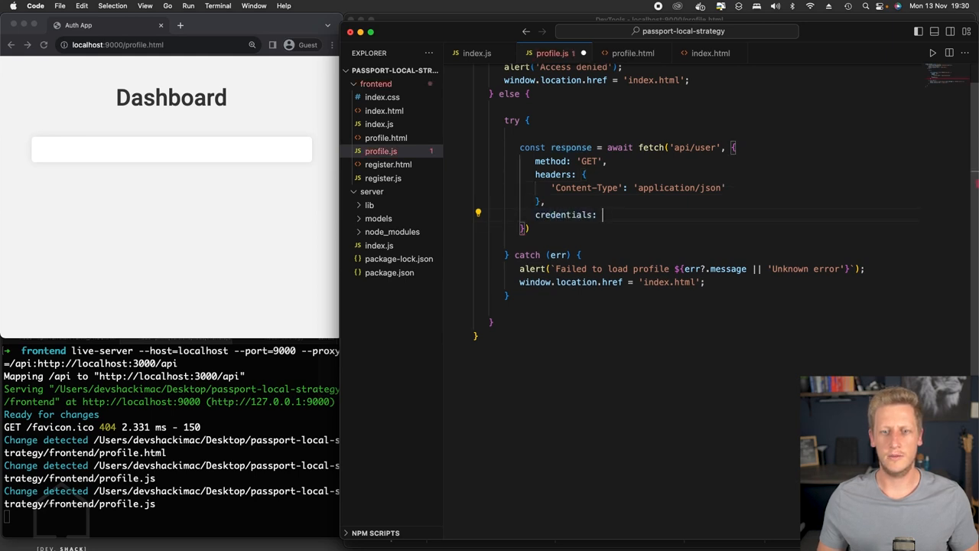
type("'include")
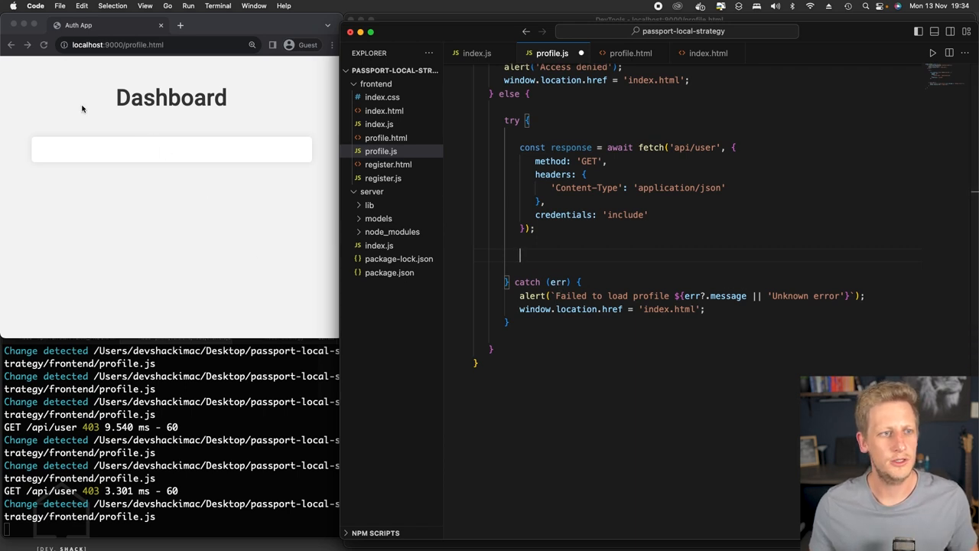
Go back to the login page and add a debugger statement below the fetch, saving profile.js
left_click(12, 46)
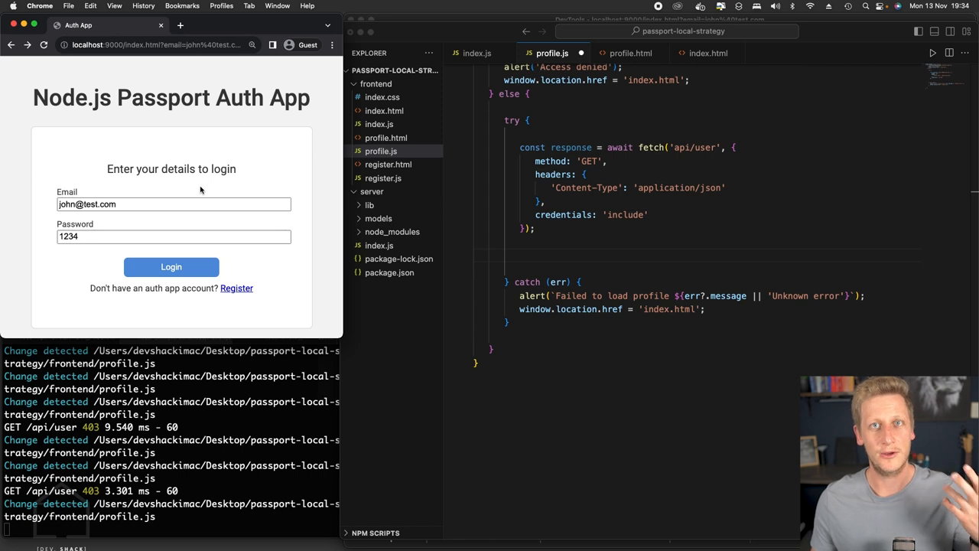
left_click(512, 246)
type("debugger")
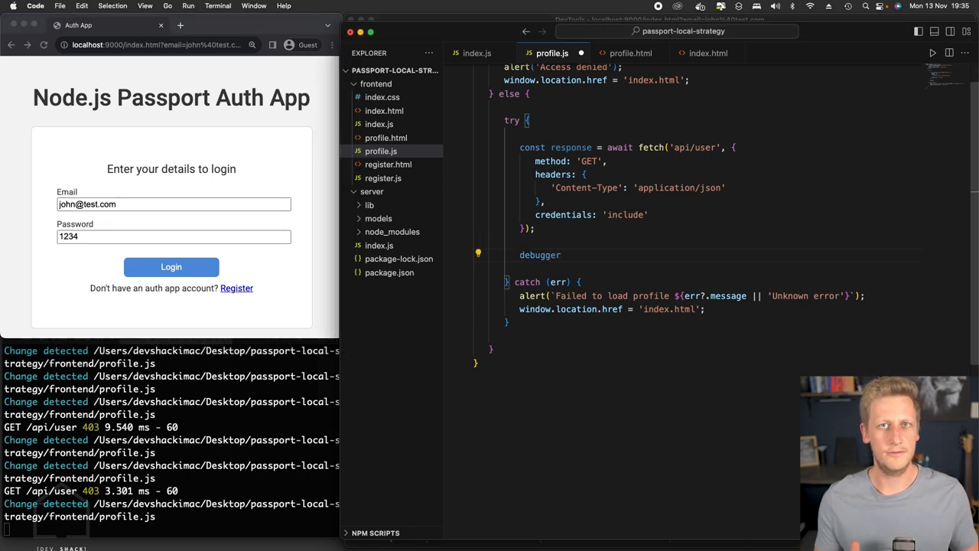
key("super+s")
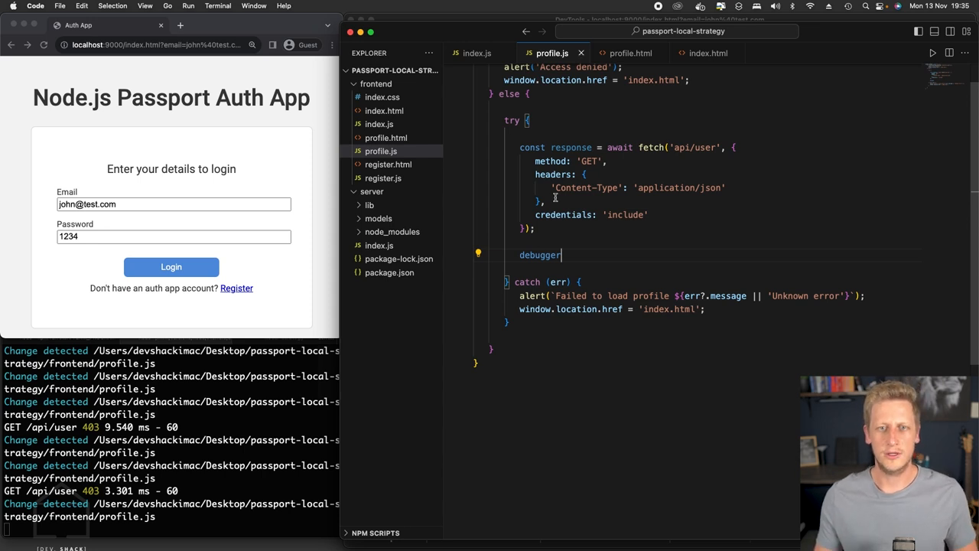
left_click_drag(562, 254, 520, 255)
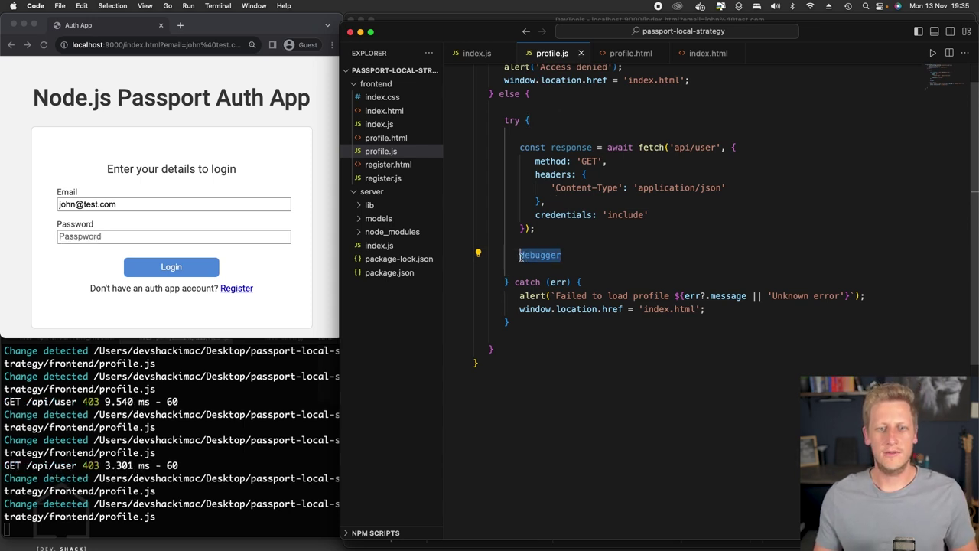
Enter the password and log in again so the Dashboard pauses at the debugger
left_click(174, 236)
type("1234")
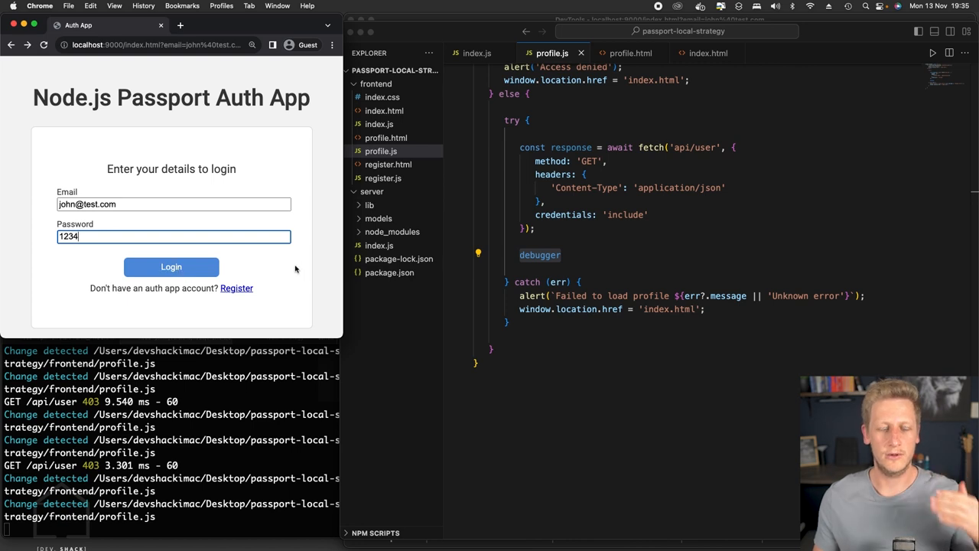
left_click(194, 266)
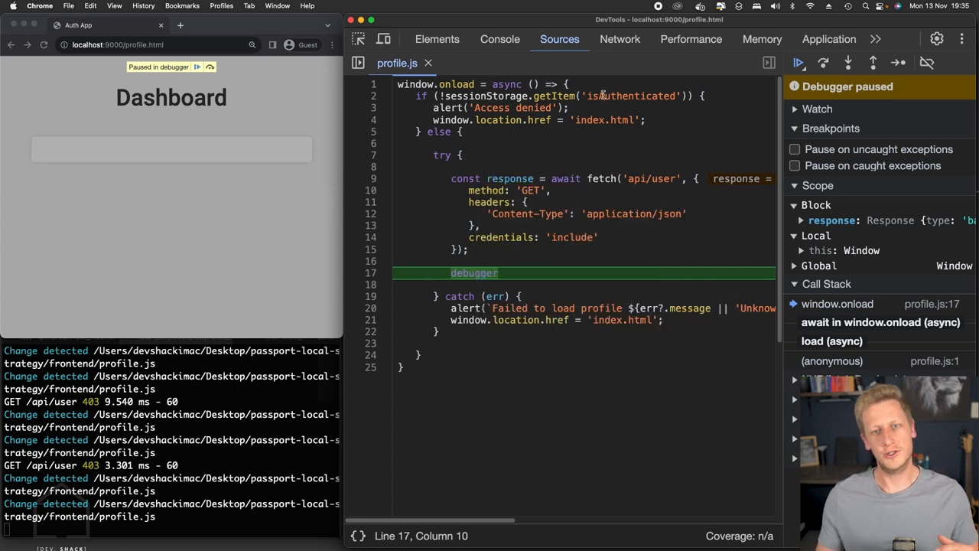
Show the DevTools Network panel listing the user fetch request
left_click(620, 39)
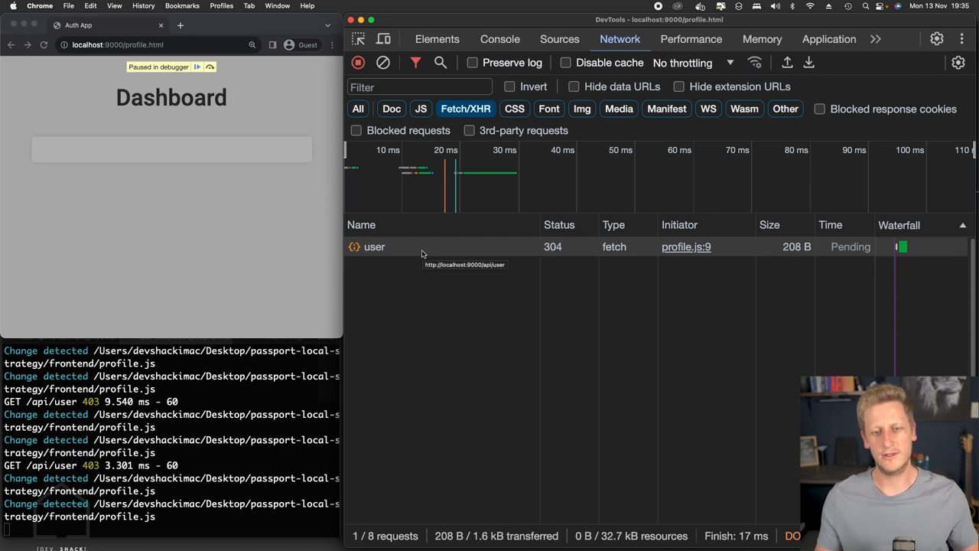
Inspect the user request's 304 status and Preview, resume the script and expand the returned user object's id
left_click(422, 253)
left_click_drag(653, 307, 632, 309)
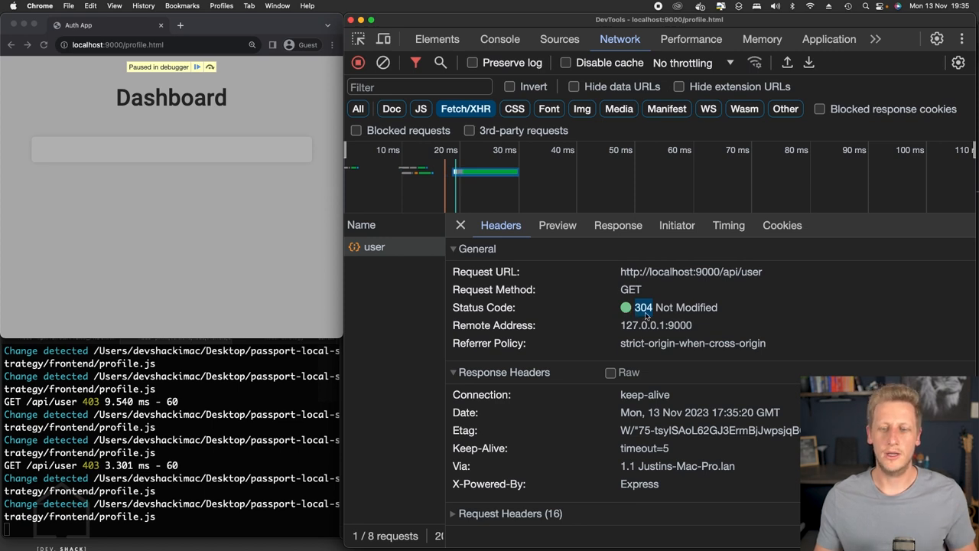
left_click(557, 225)
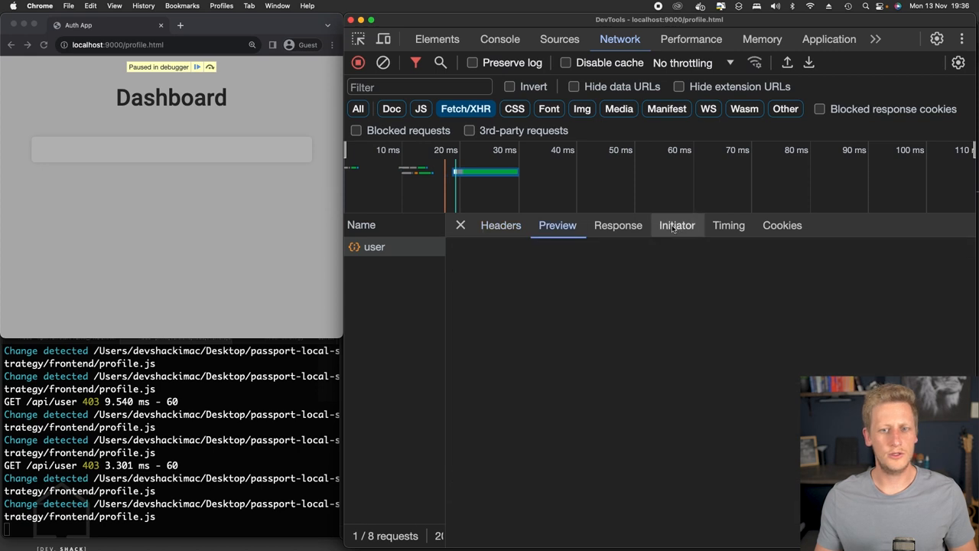
left_click(197, 67)
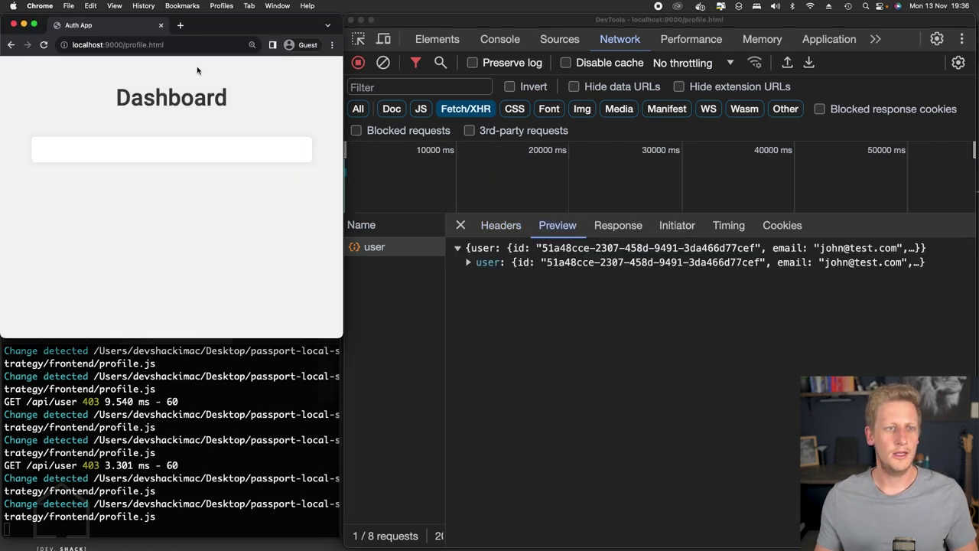
left_click(470, 263)
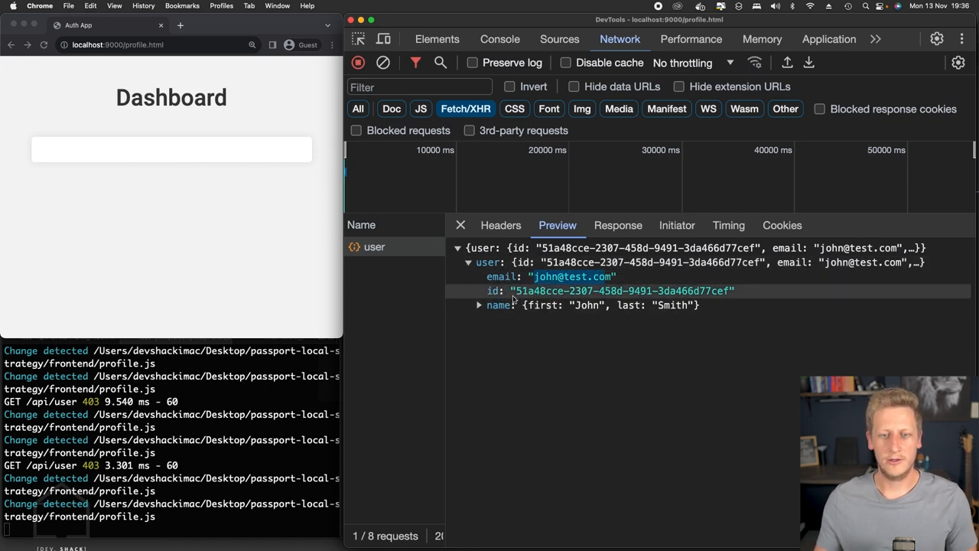
left_click_drag(513, 290, 733, 291)
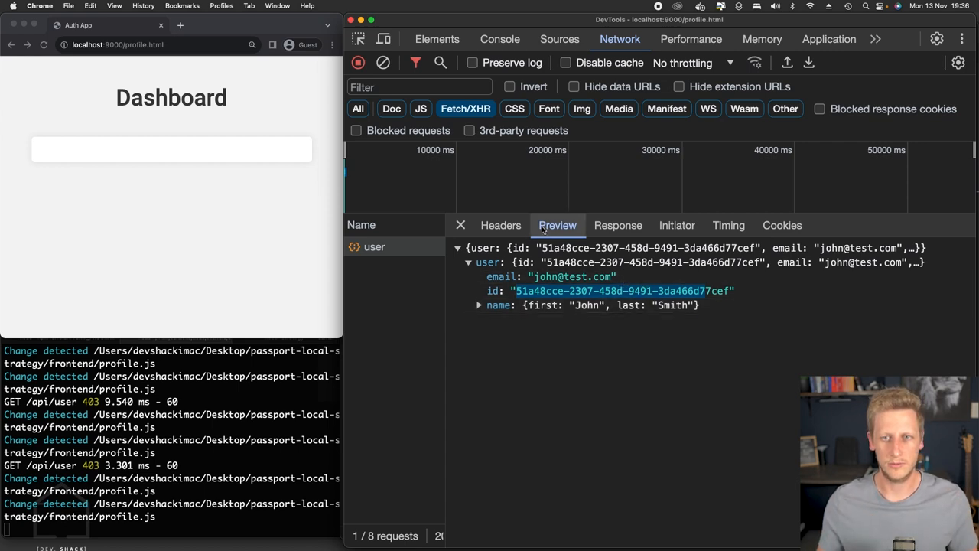
Back in VS Code, delete the debugger line from profile.js and save
key("super+Tab")
key("BackSpace")
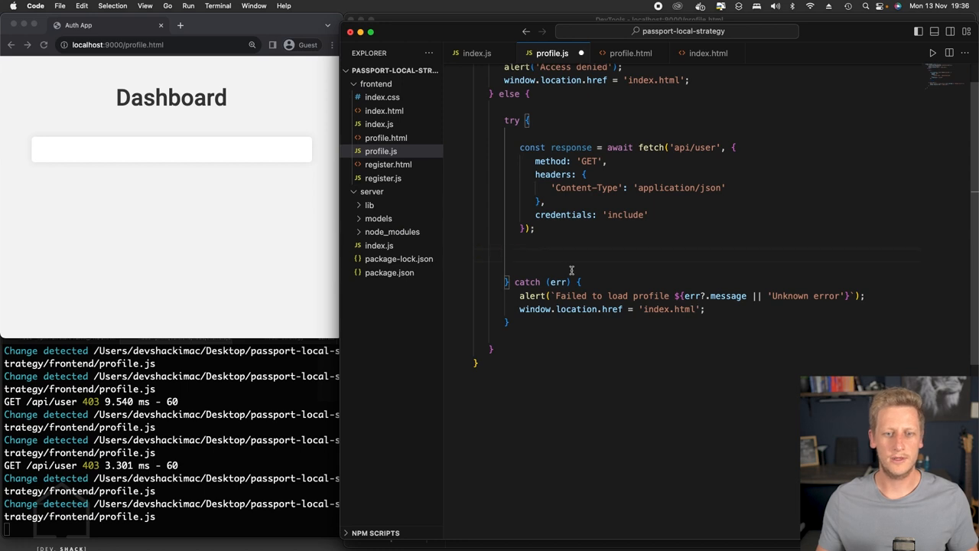
key("super+s")
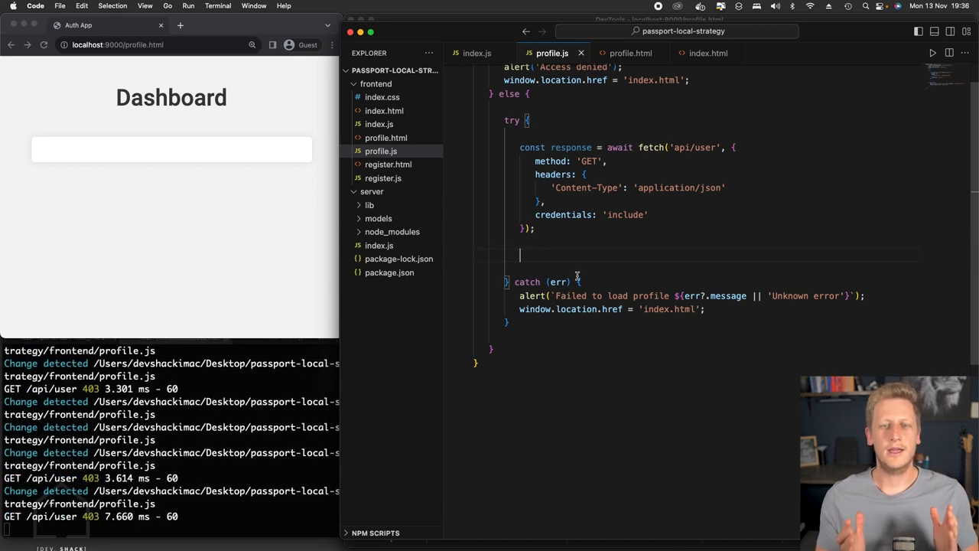